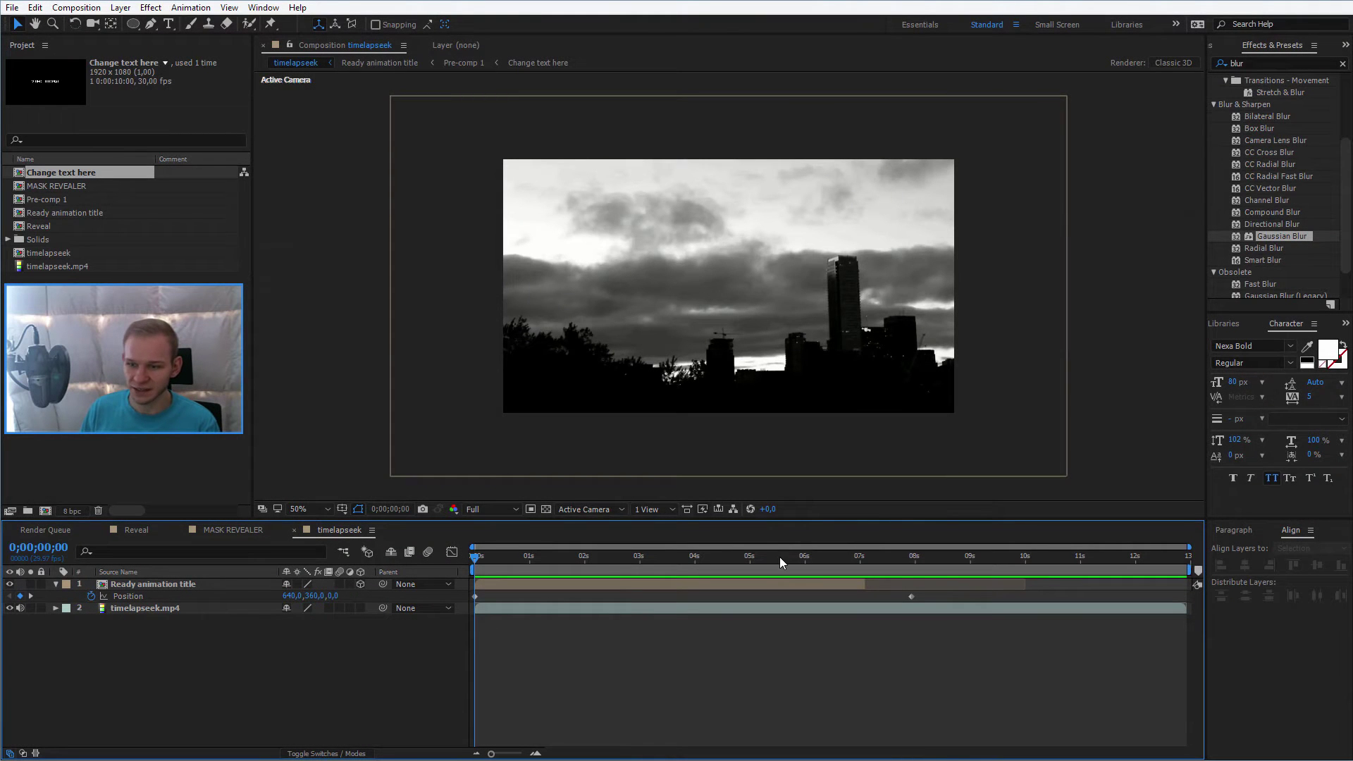
Step: At about 5;14, add a 'LET'S GO!' text layer and place it over the lower-right skyline
mouse_move(771, 557)
left_mouse_down()
mouse_move(815, 565)
mouse_move(776, 569)
left_mouse_up()
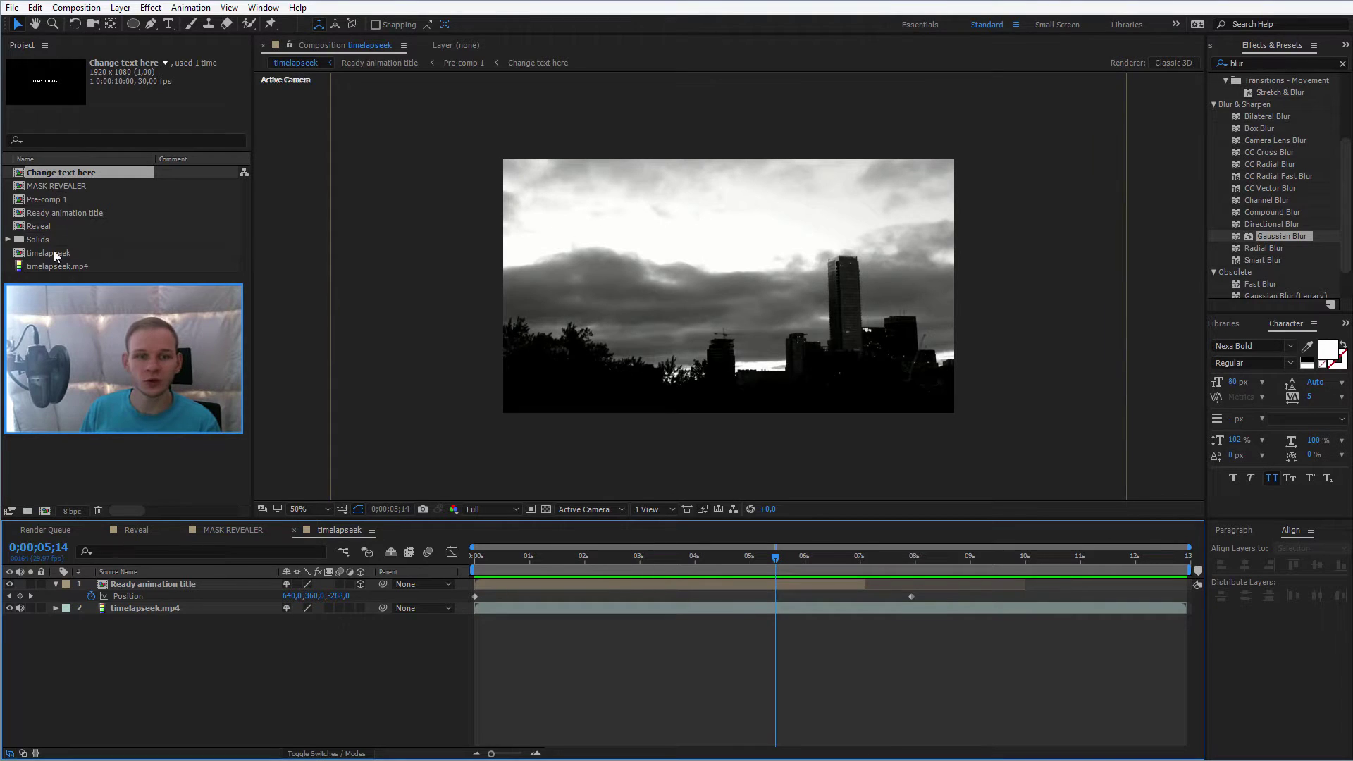
left_click(167, 26)
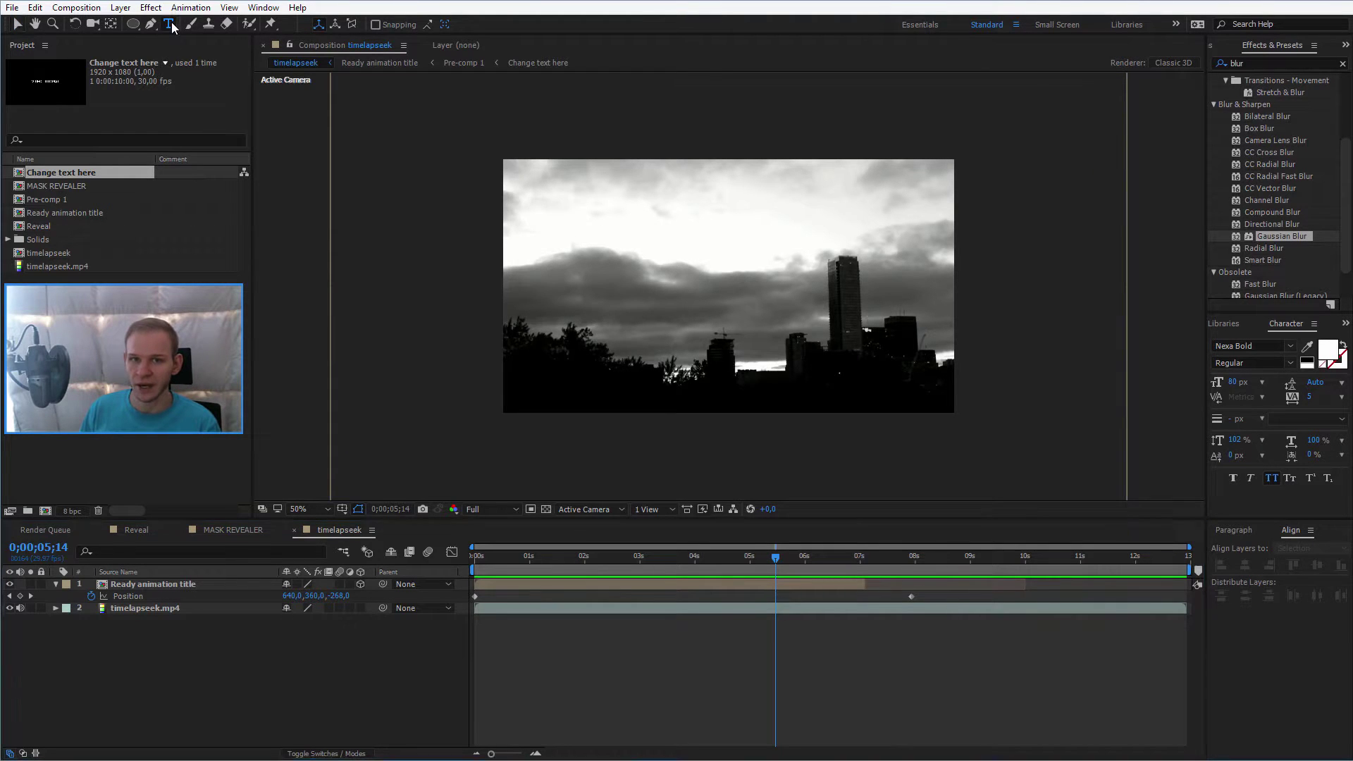
left_click(679, 307)
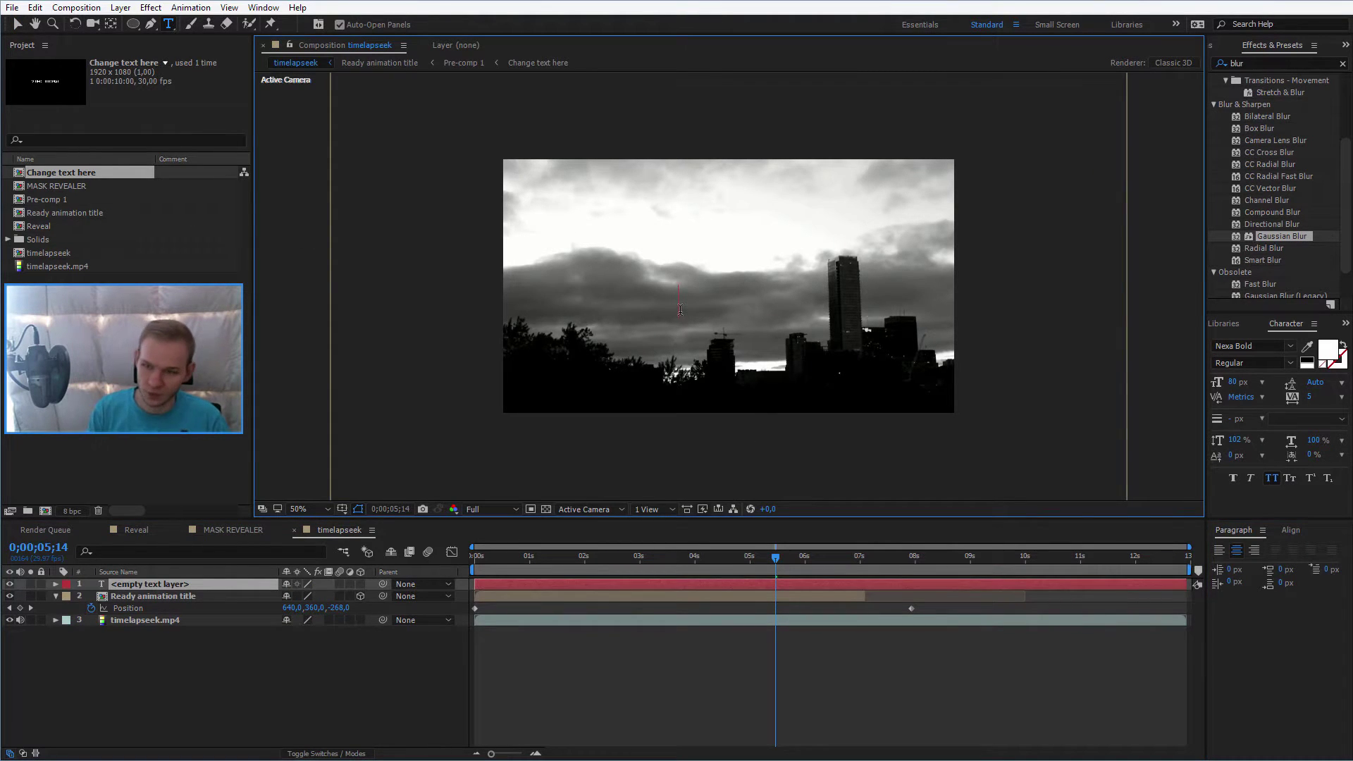
type("let's go!")
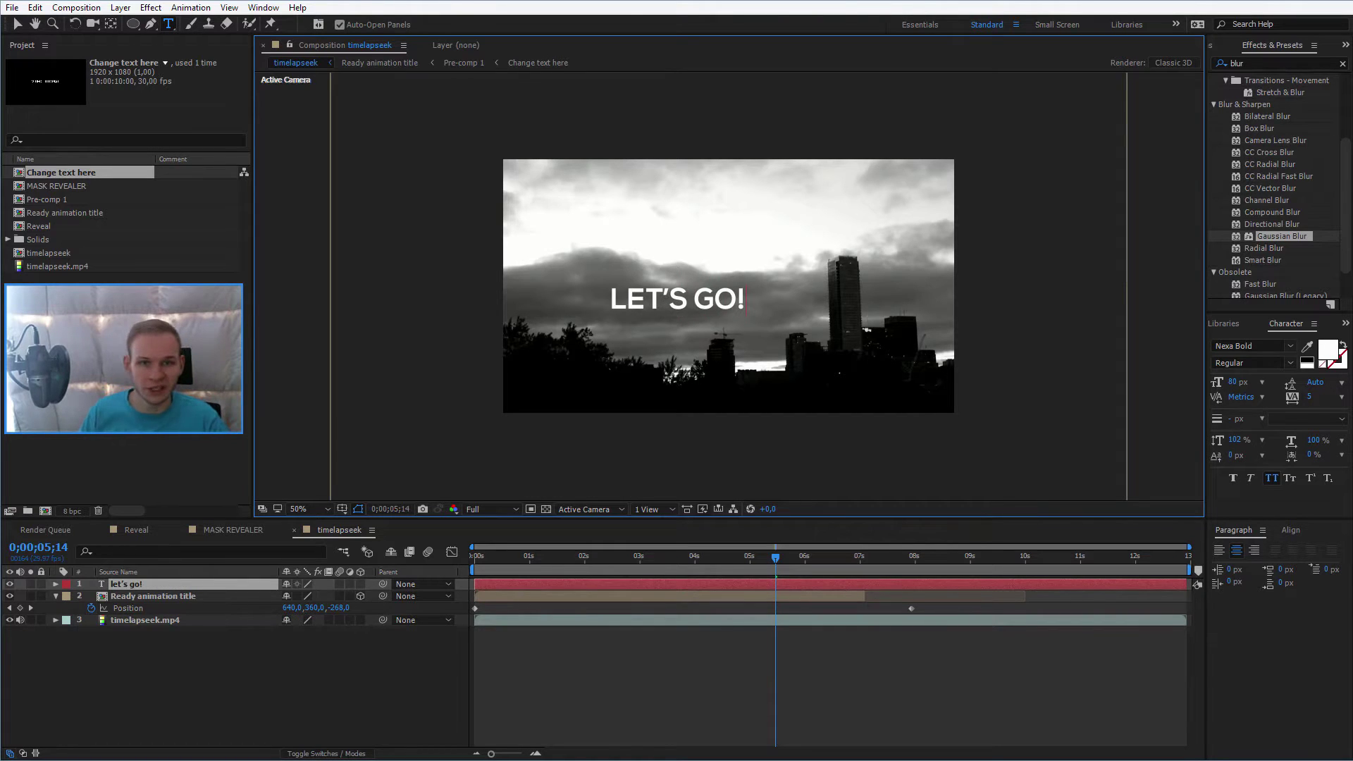
left_click(16, 24)
left_click_drag(707, 318, 859, 362)
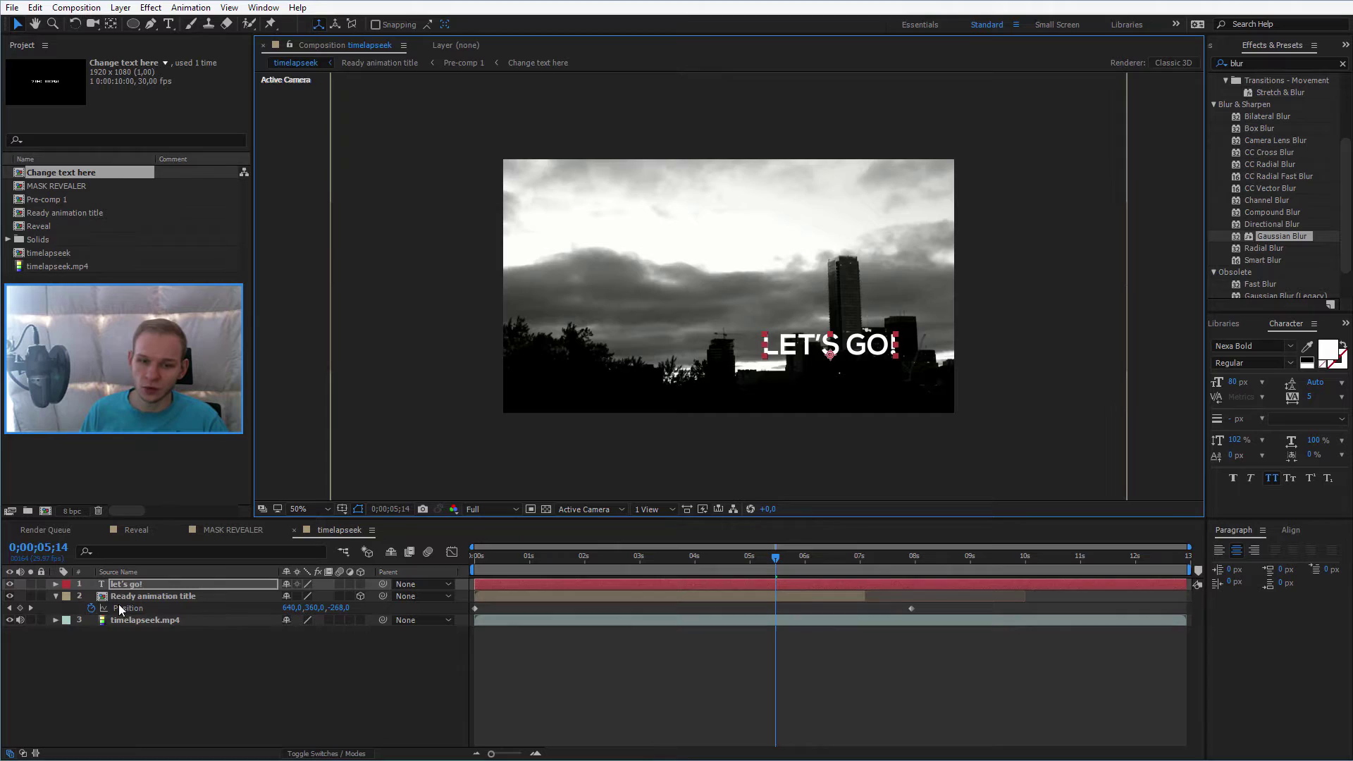
Step: Open Ready animation title, then Pre-comp 1, and inspect its blur and opacity keyframes
double_click(138, 596)
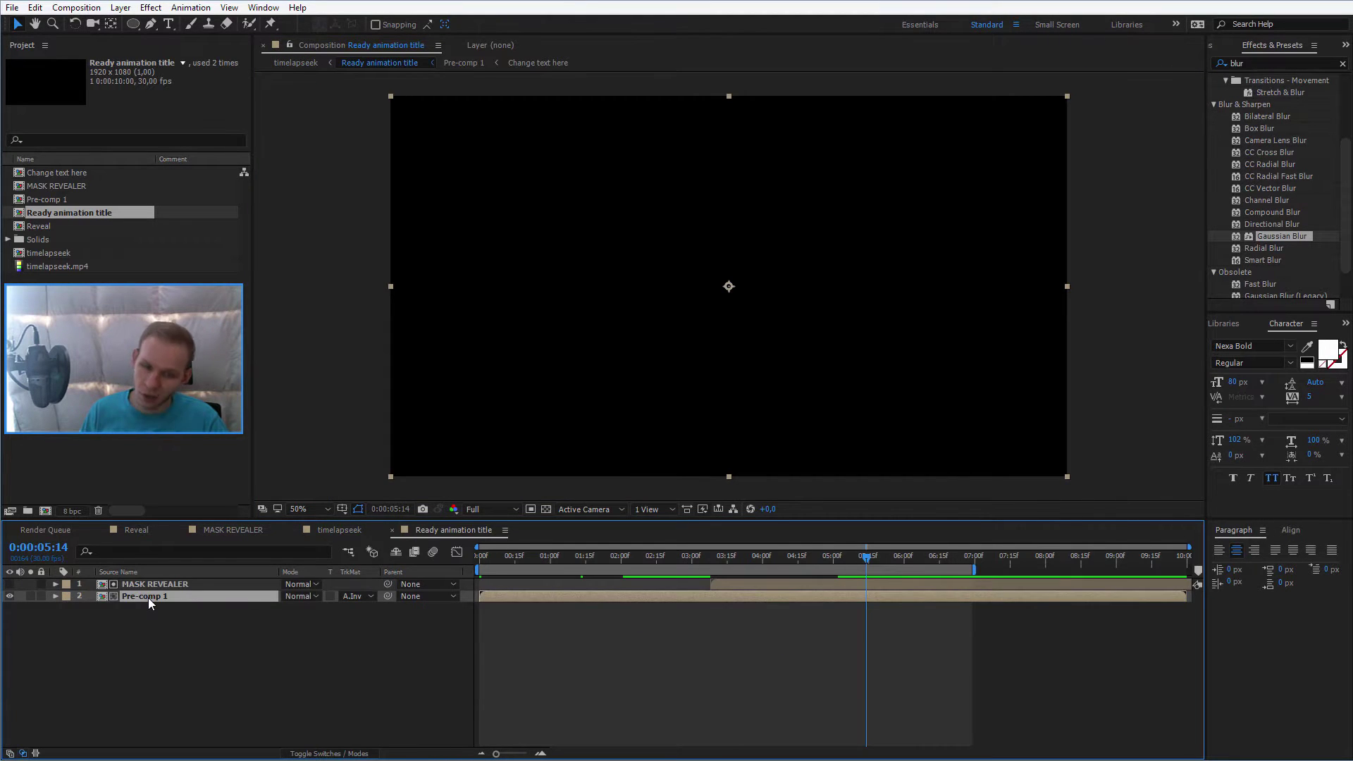
double_click(148, 598)
left_click_drag(659, 600, 474, 640)
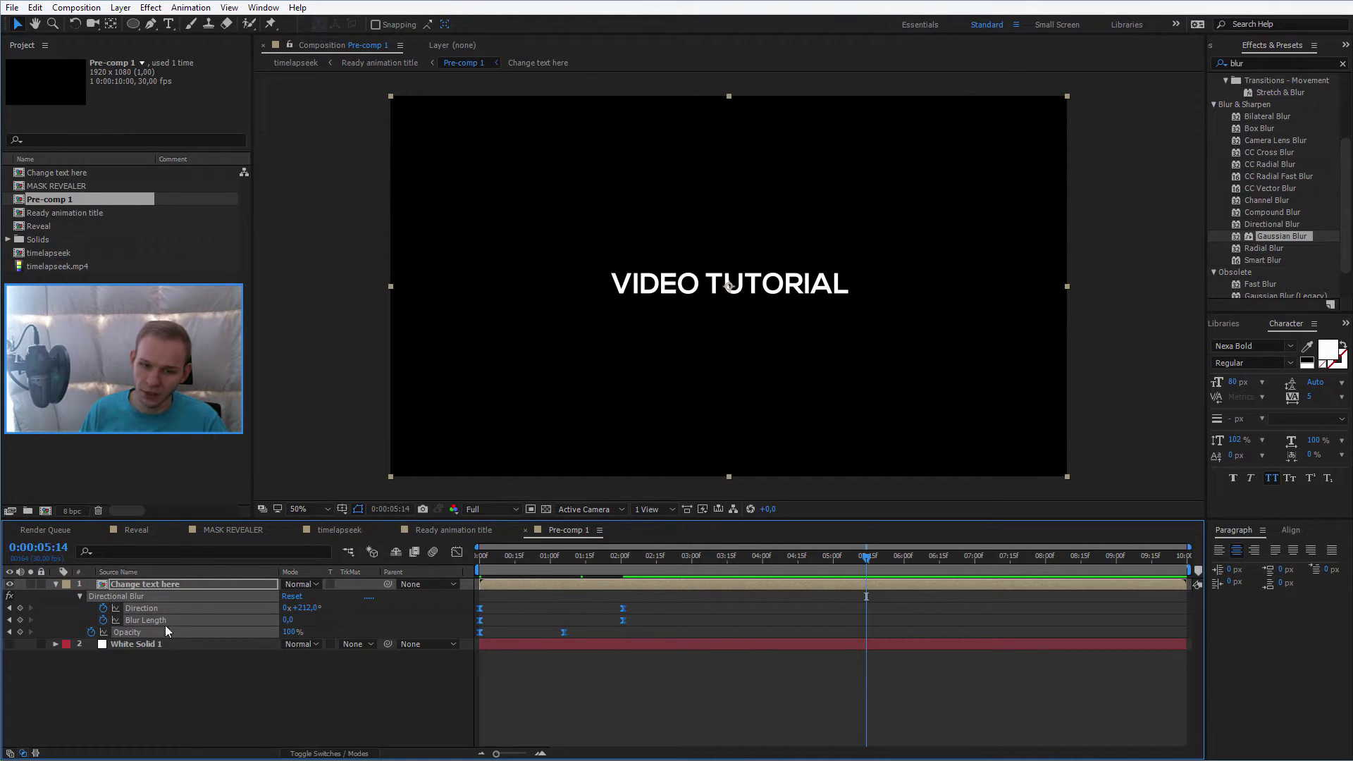
left_click(145, 667)
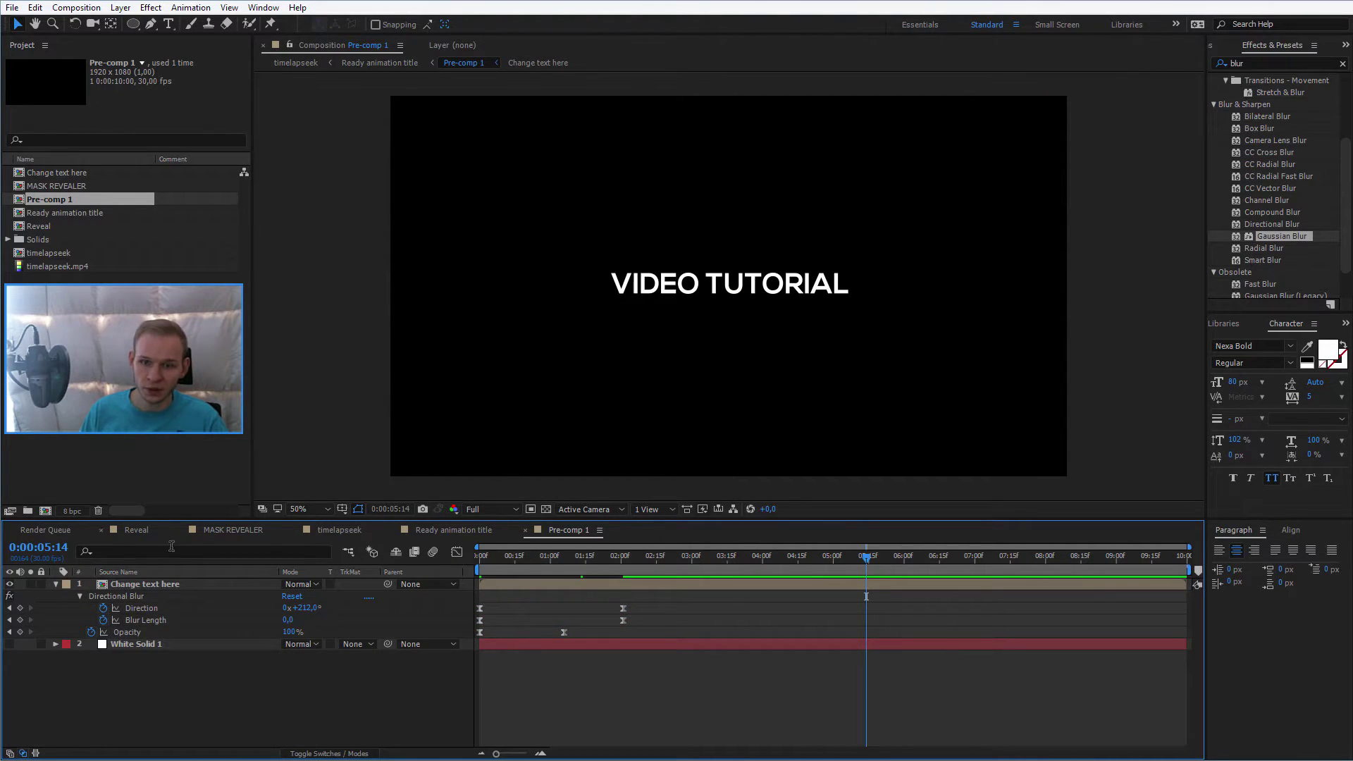
Step: Show Effect Controls for the Change text here layer, revealing Directional Blur at 0x+212°
left_click(153, 585)
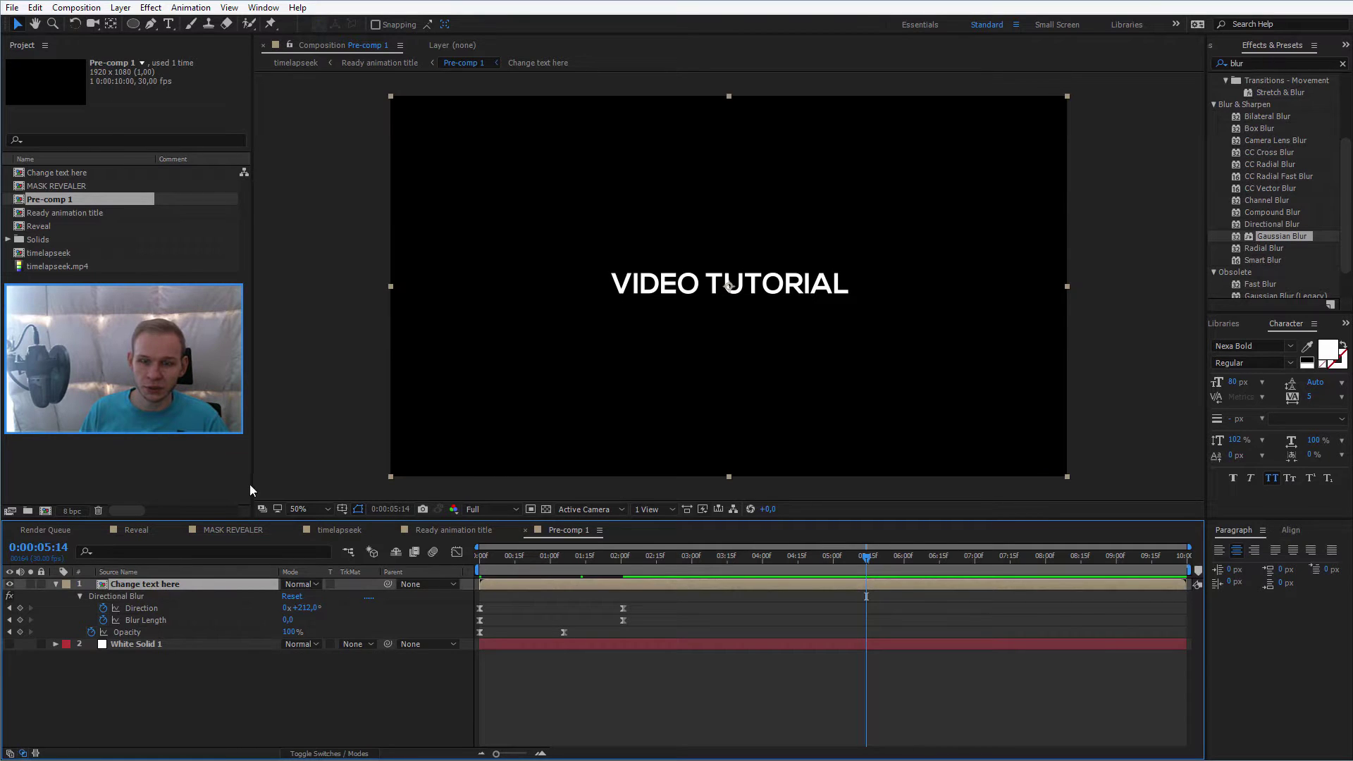
left_click(262, 7)
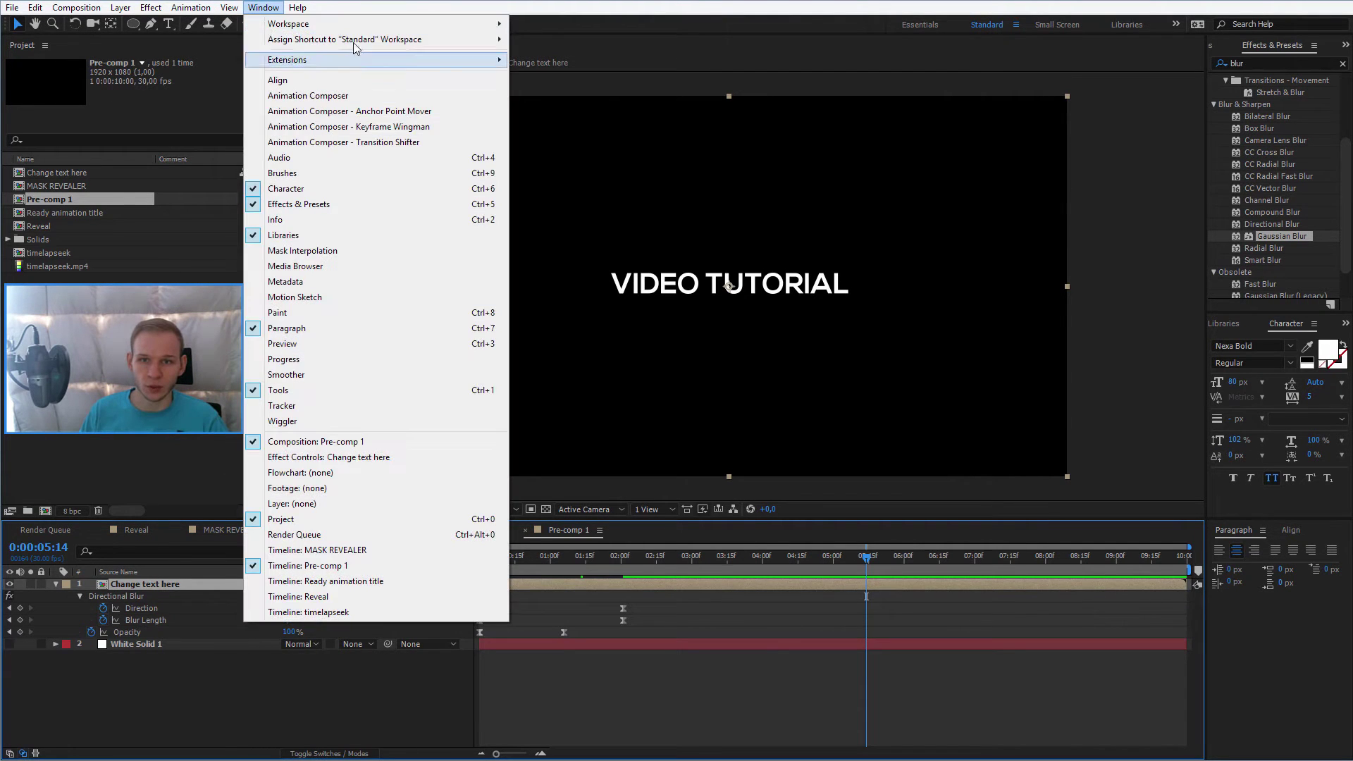
left_click(361, 458)
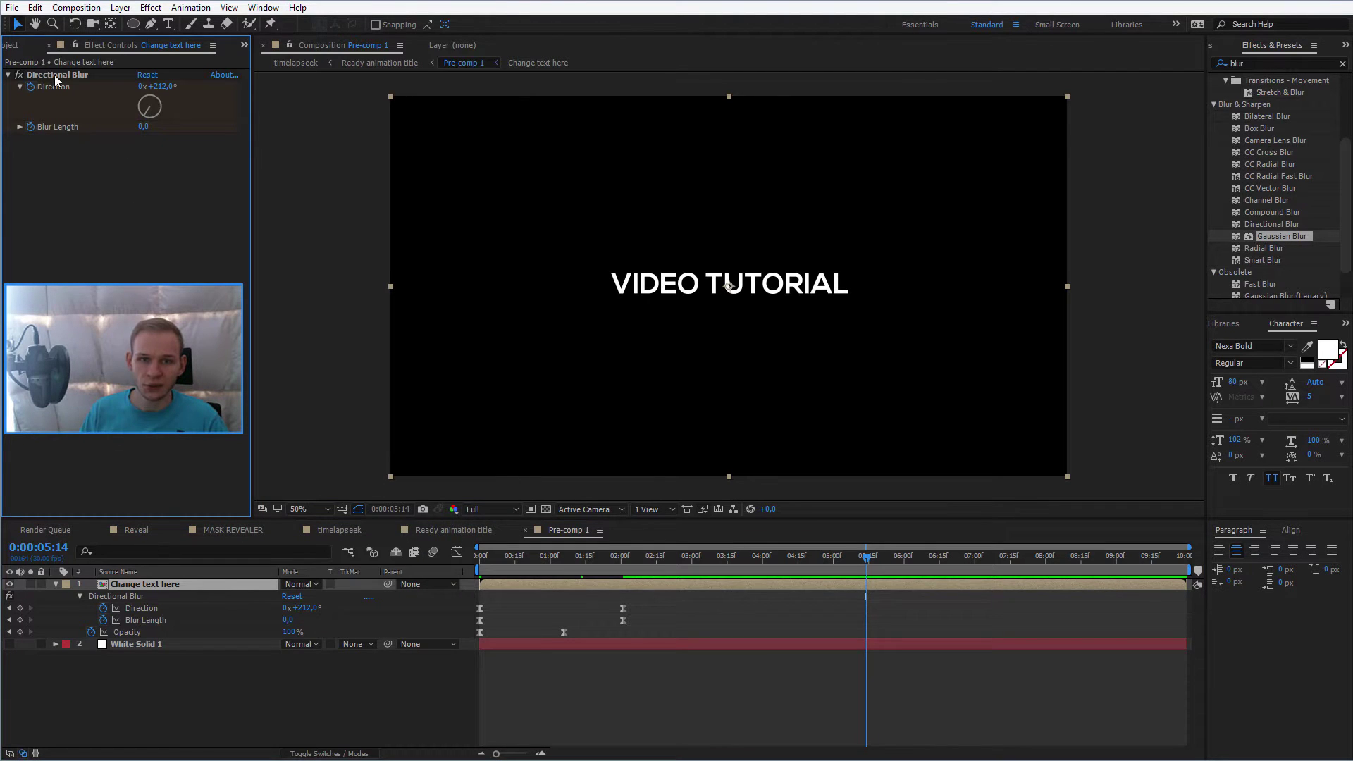
left_click_drag(614, 630, 471, 636)
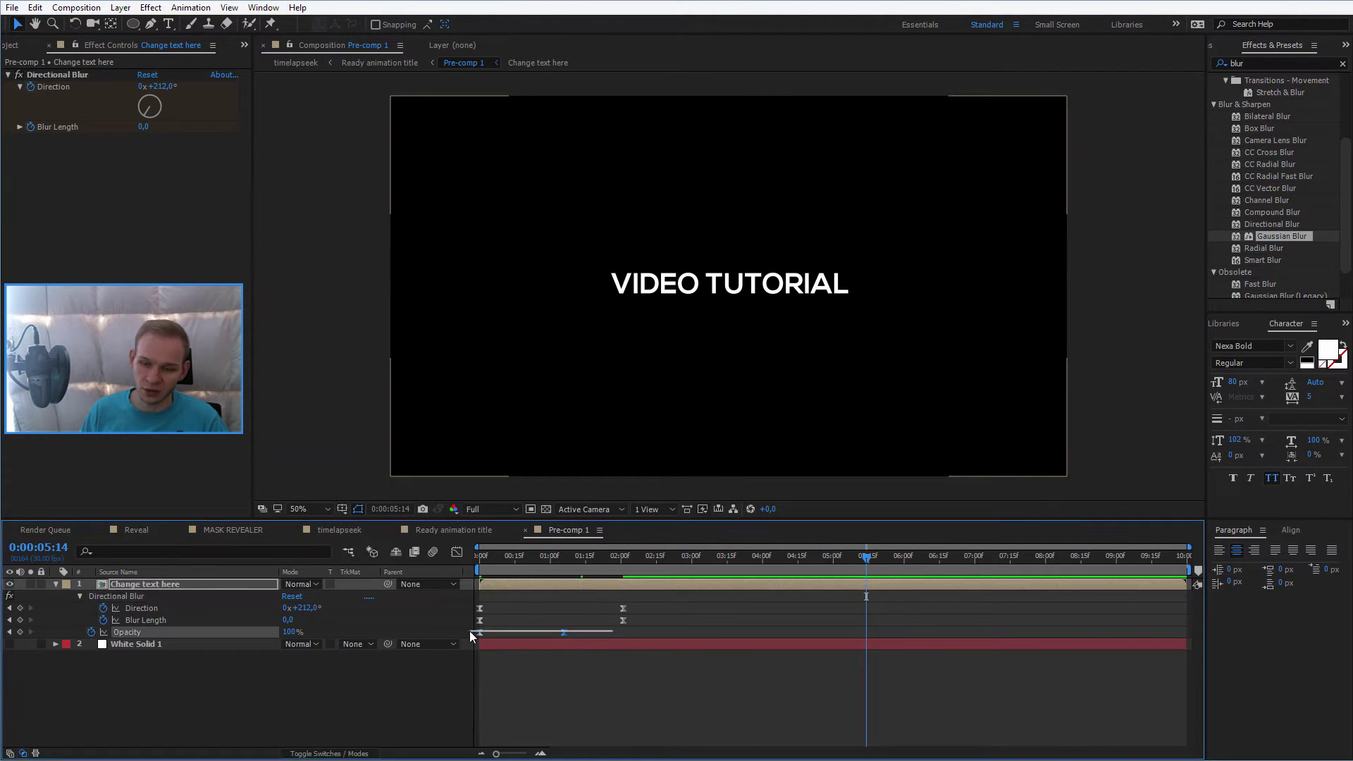
left_click_drag(594, 634, 444, 641)
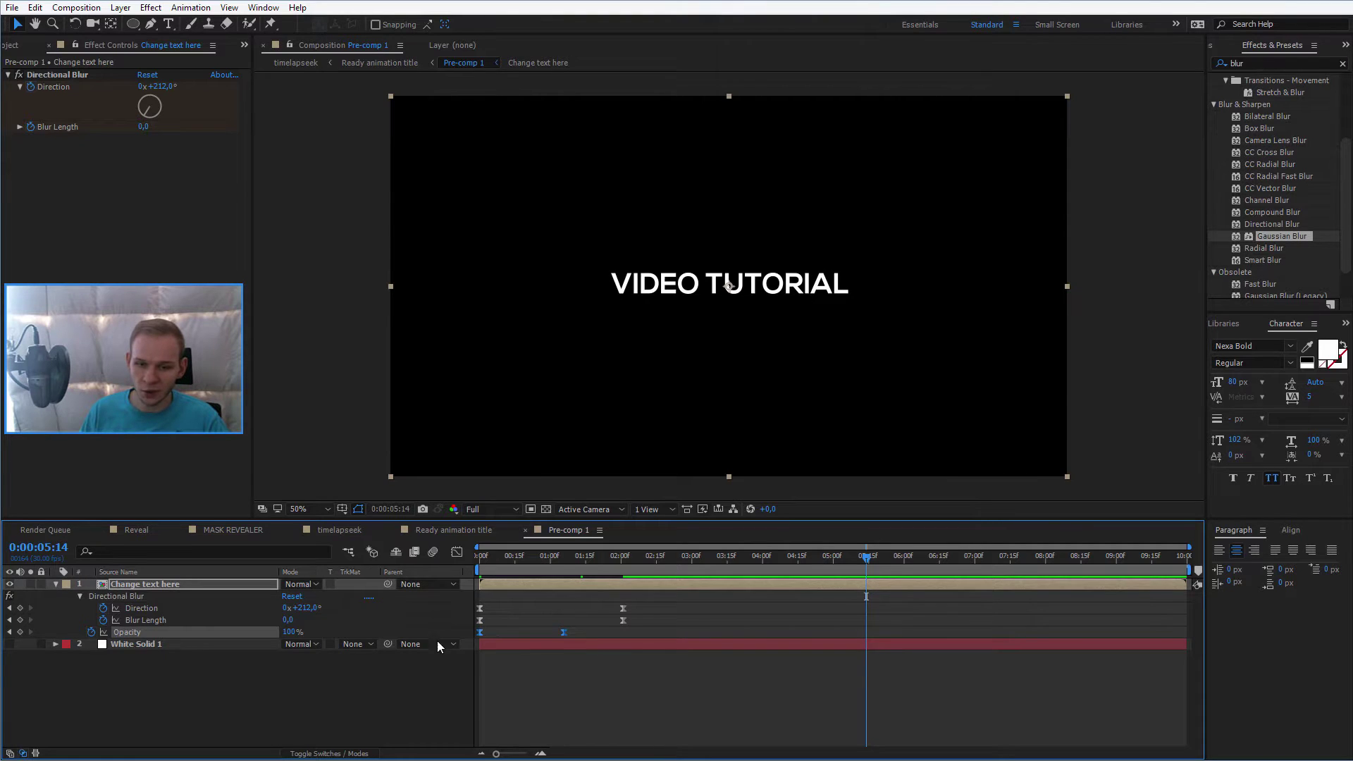
Step: Back in timelapseseek, move the let's go! layer's start to about 5 seconds
left_click(341, 530)
left_click(659, 583)
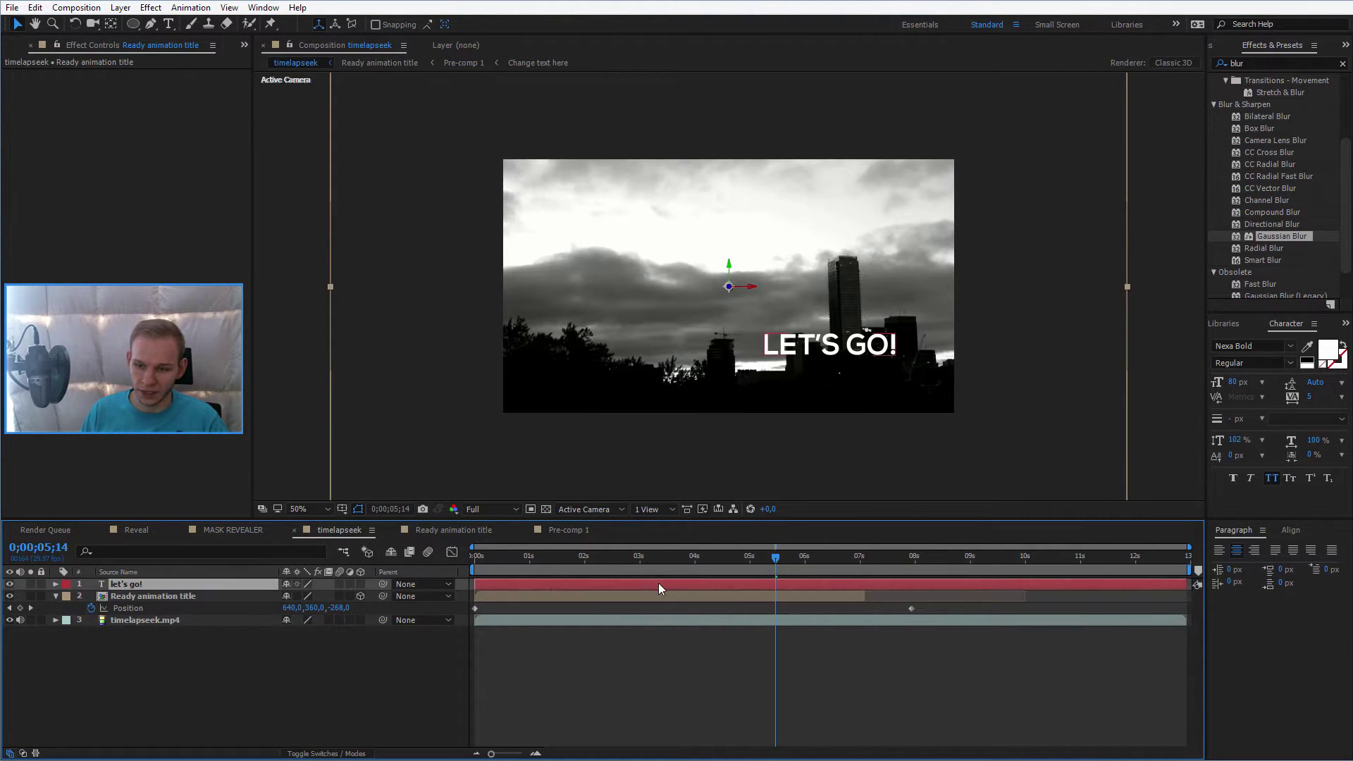
left_click_drag(471, 589, 769, 586)
Step: Paste Opacity keyframes from 0% to 100% on let's go! and preview the fade-in
key("t")
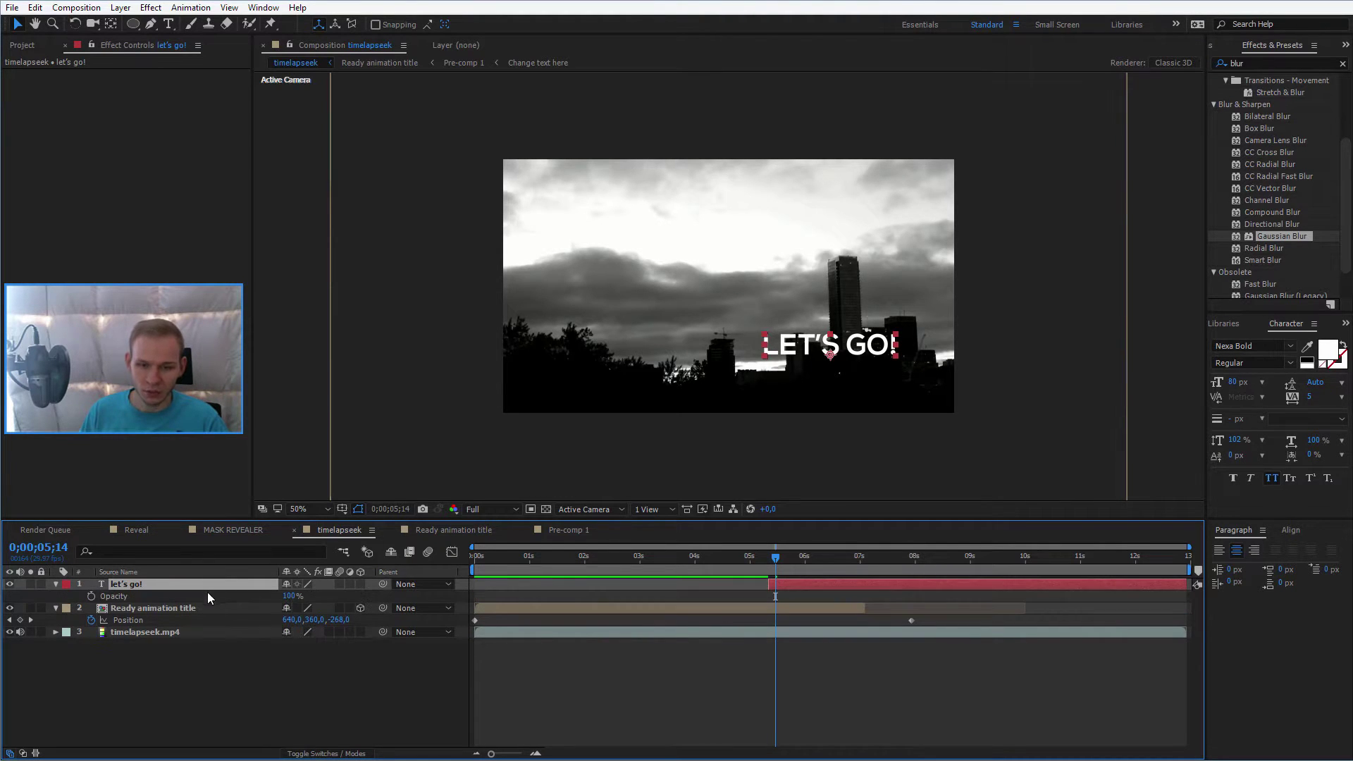
key("ctrl+v")
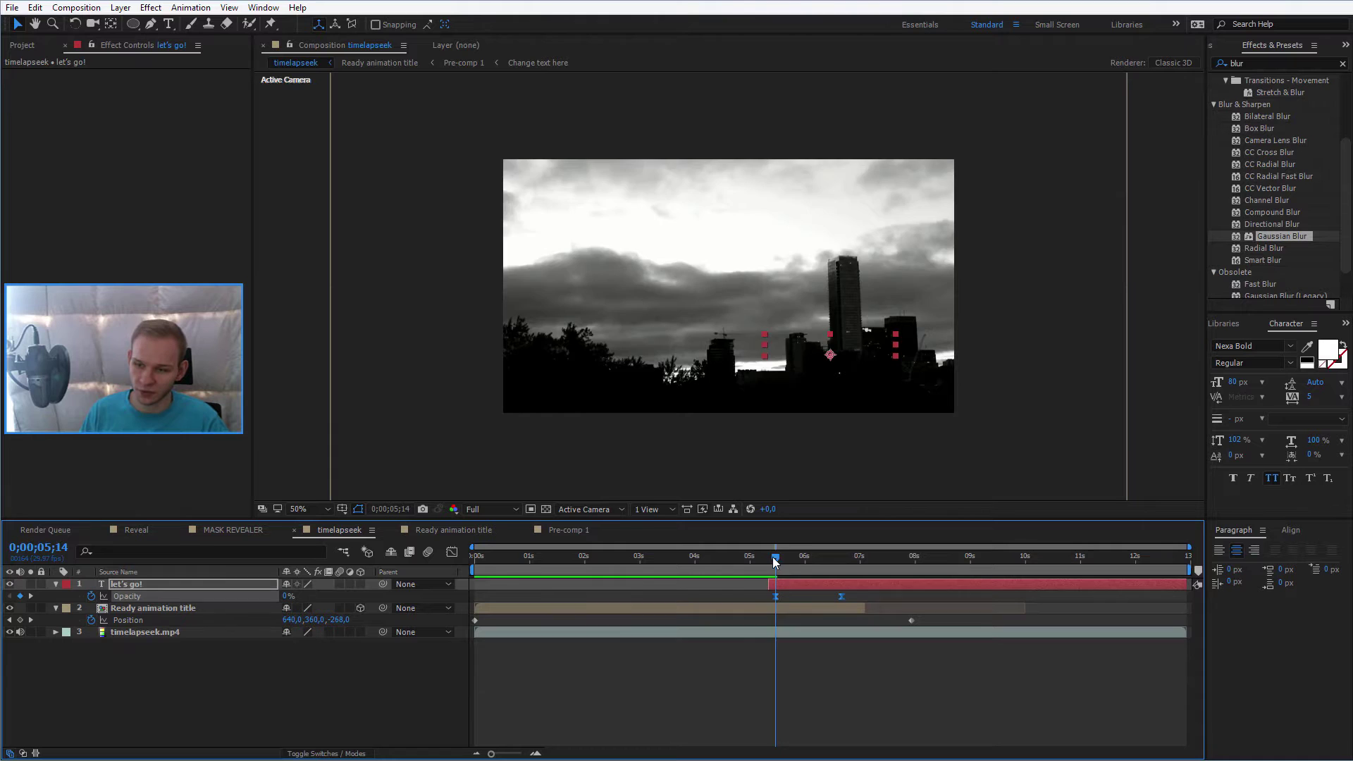
left_click_drag(776, 560, 806, 582)
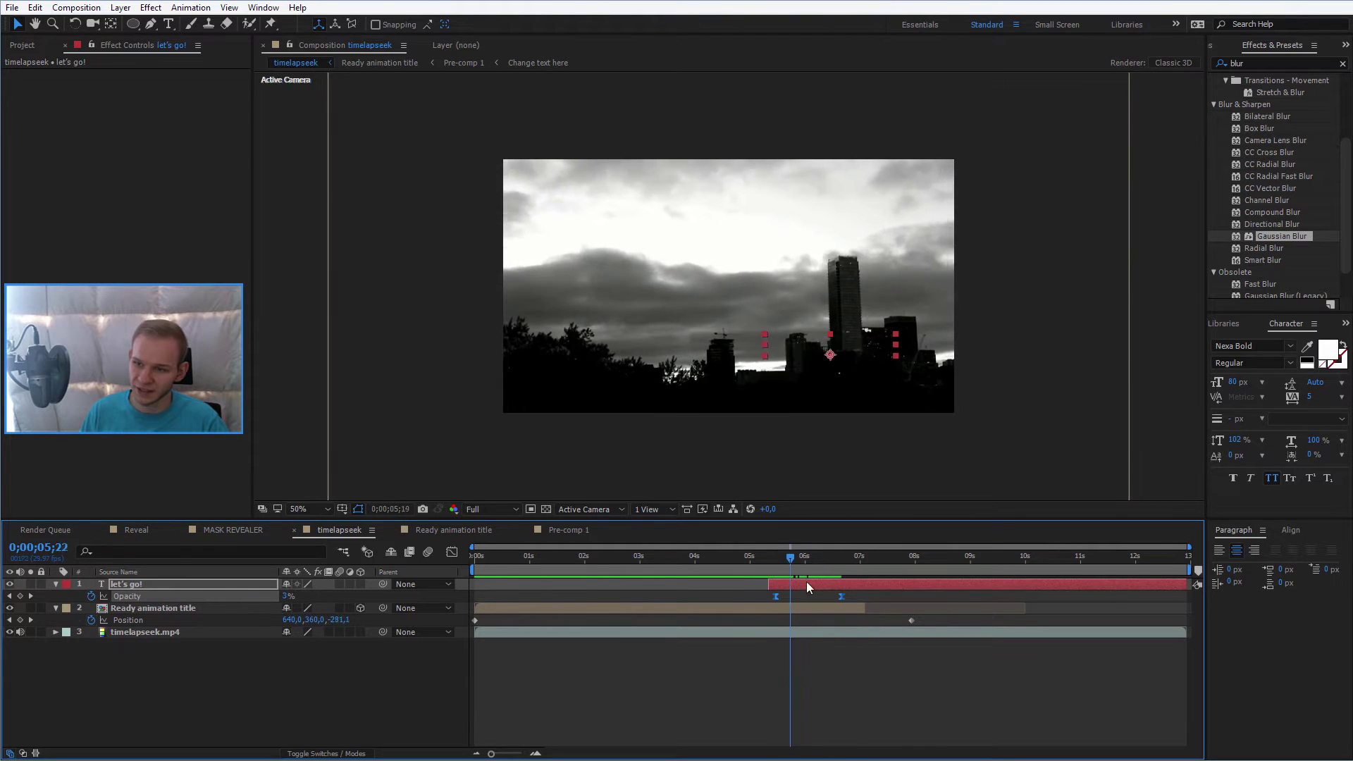
key("space")
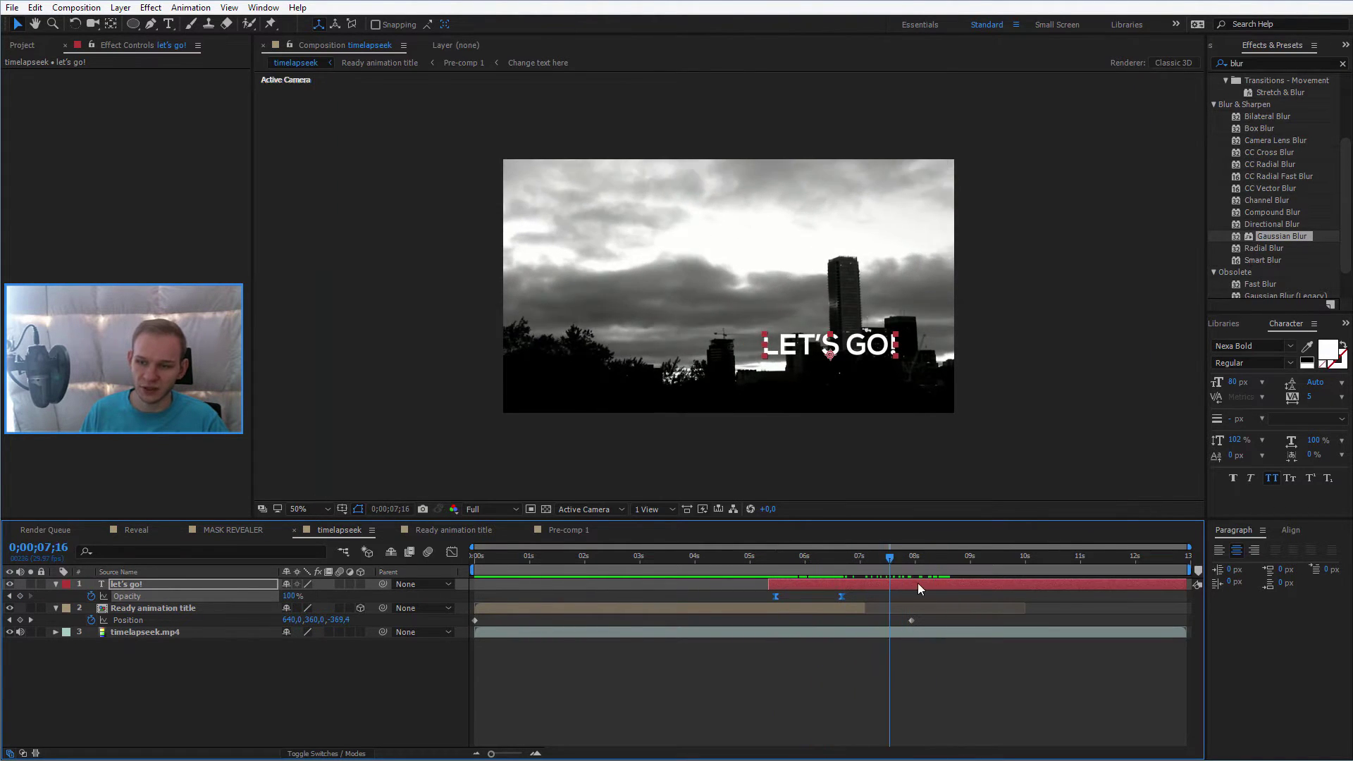
left_click(25, 47)
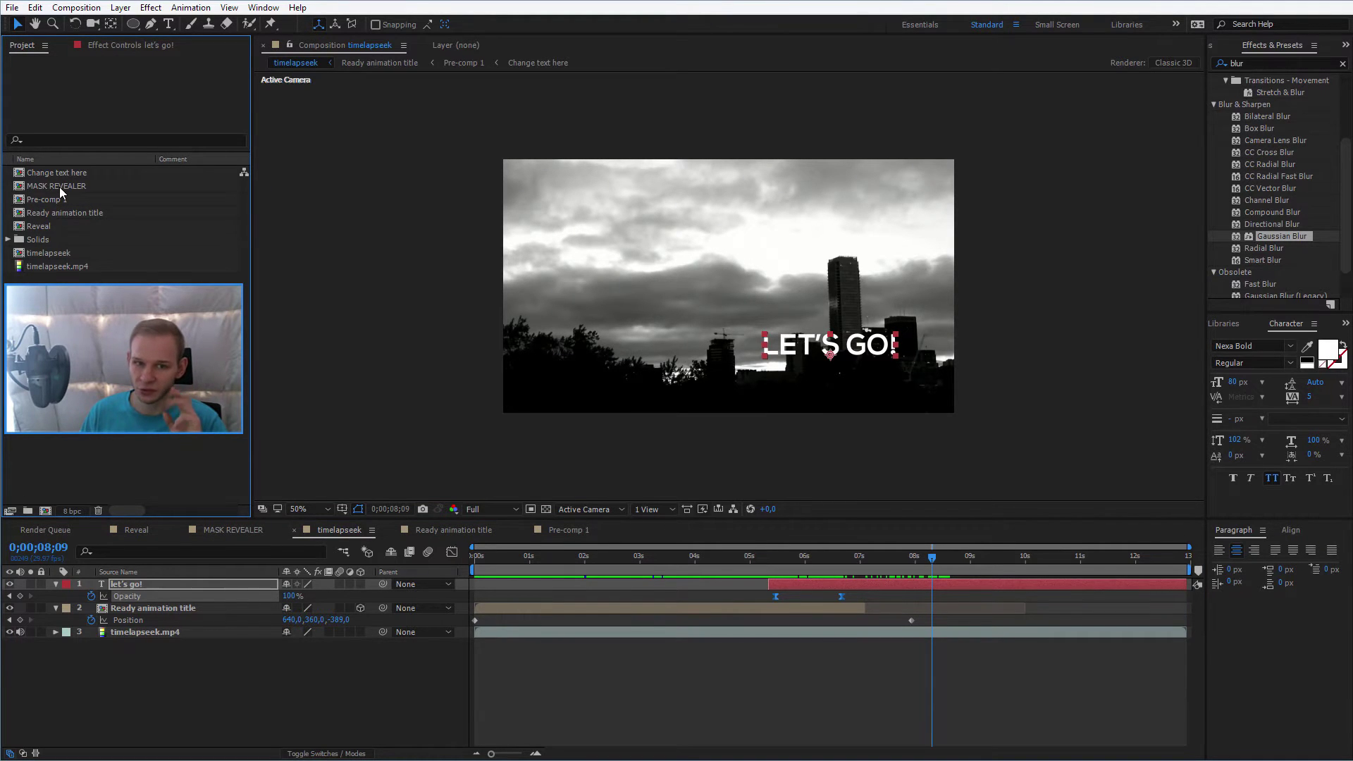
Step: Add MASK REVEALER, set let's go! TrkMat to Alpha Inverted Matte, and start MASK REVEALER near 5s
left_click_drag(60, 188, 185, 582)
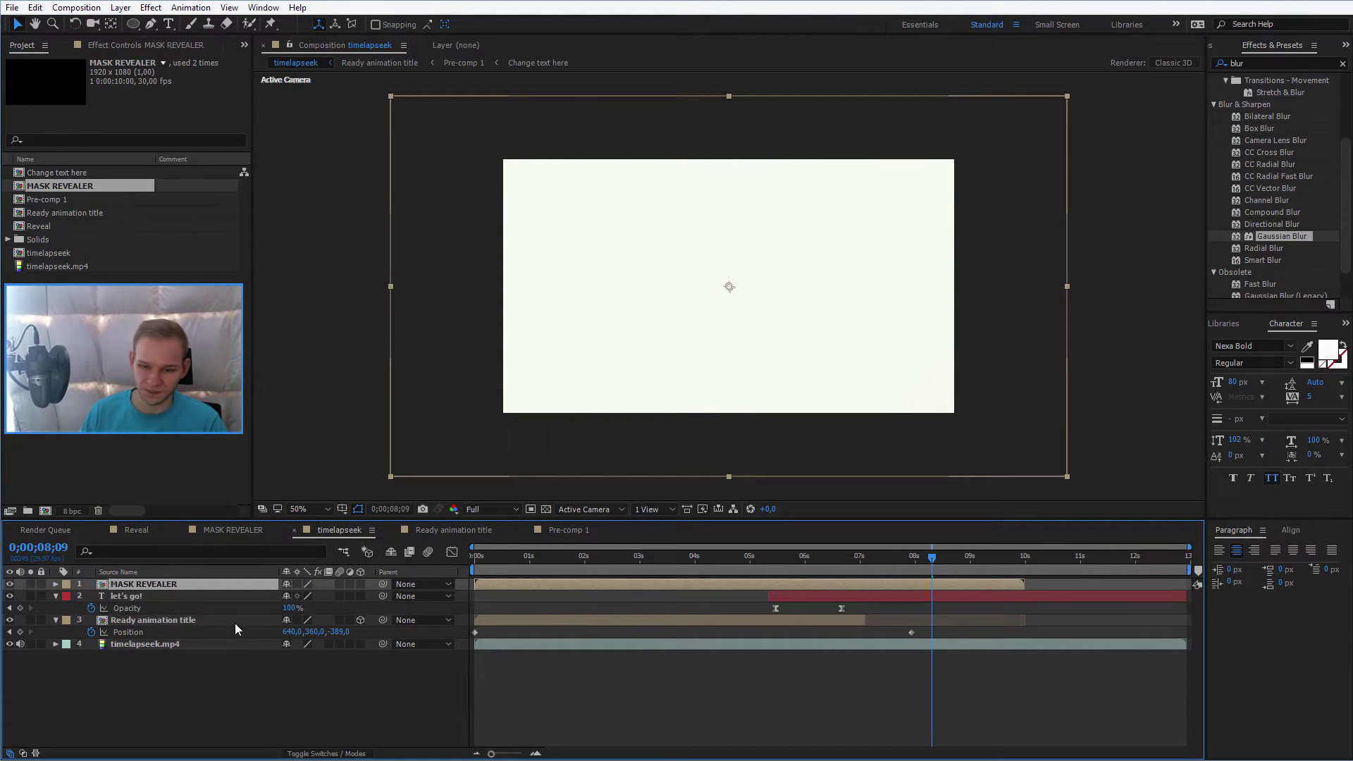
left_click(140, 598)
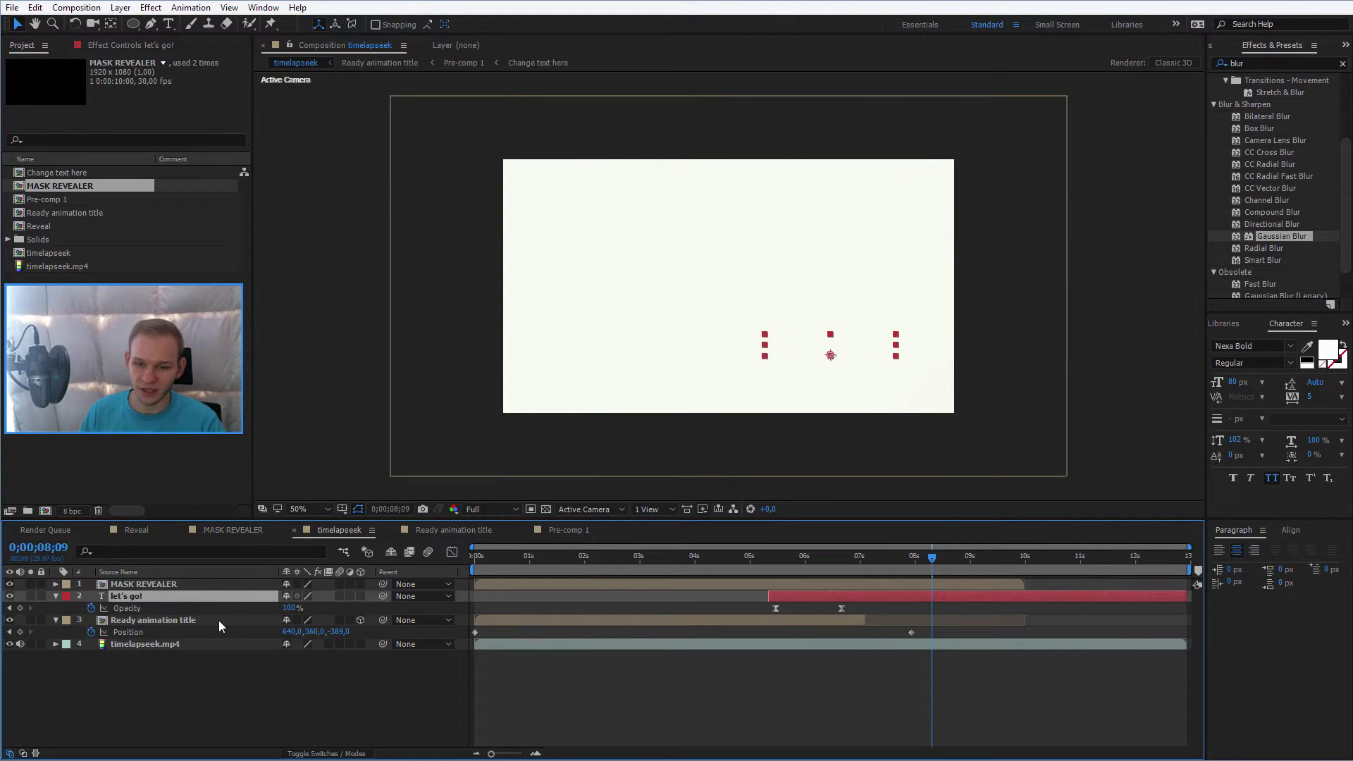
key("F4")
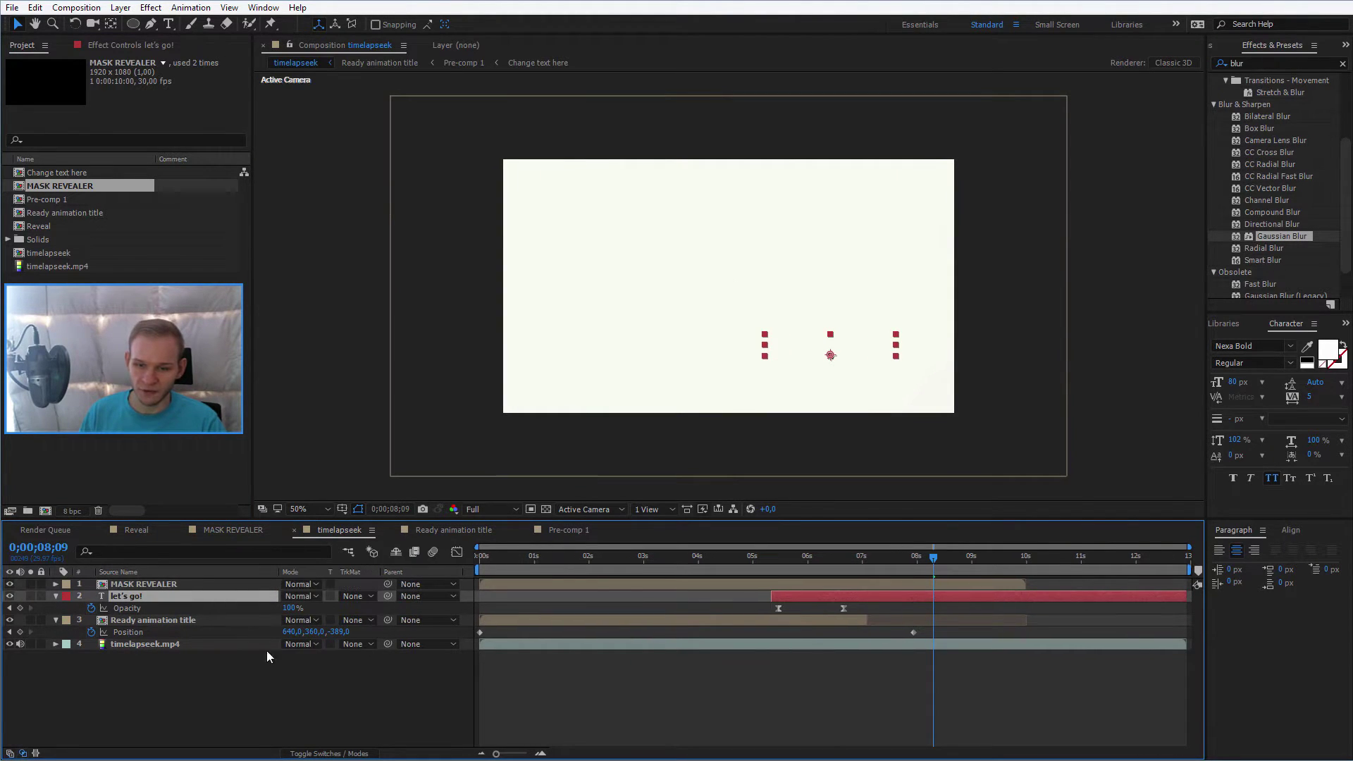
left_click(362, 596)
left_click(402, 652)
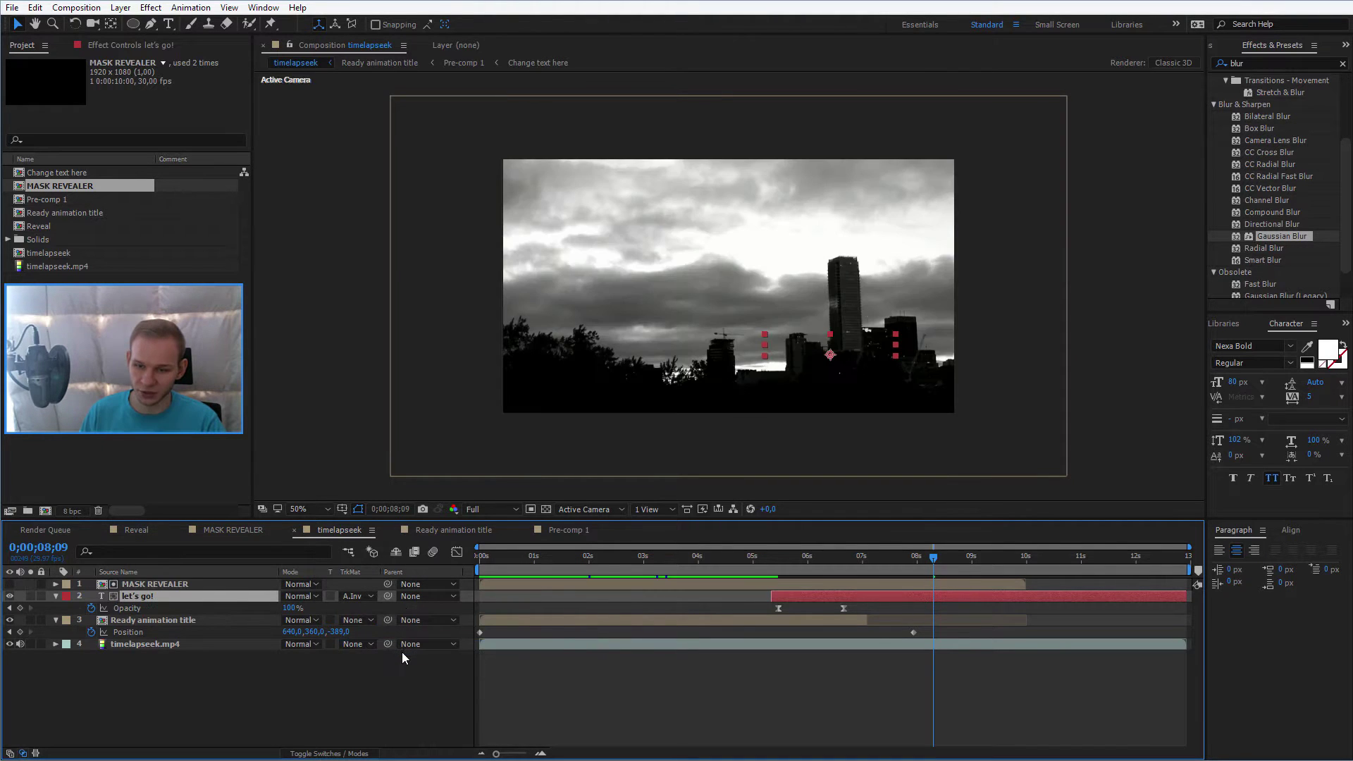
left_click_drag(494, 584, 855, 566)
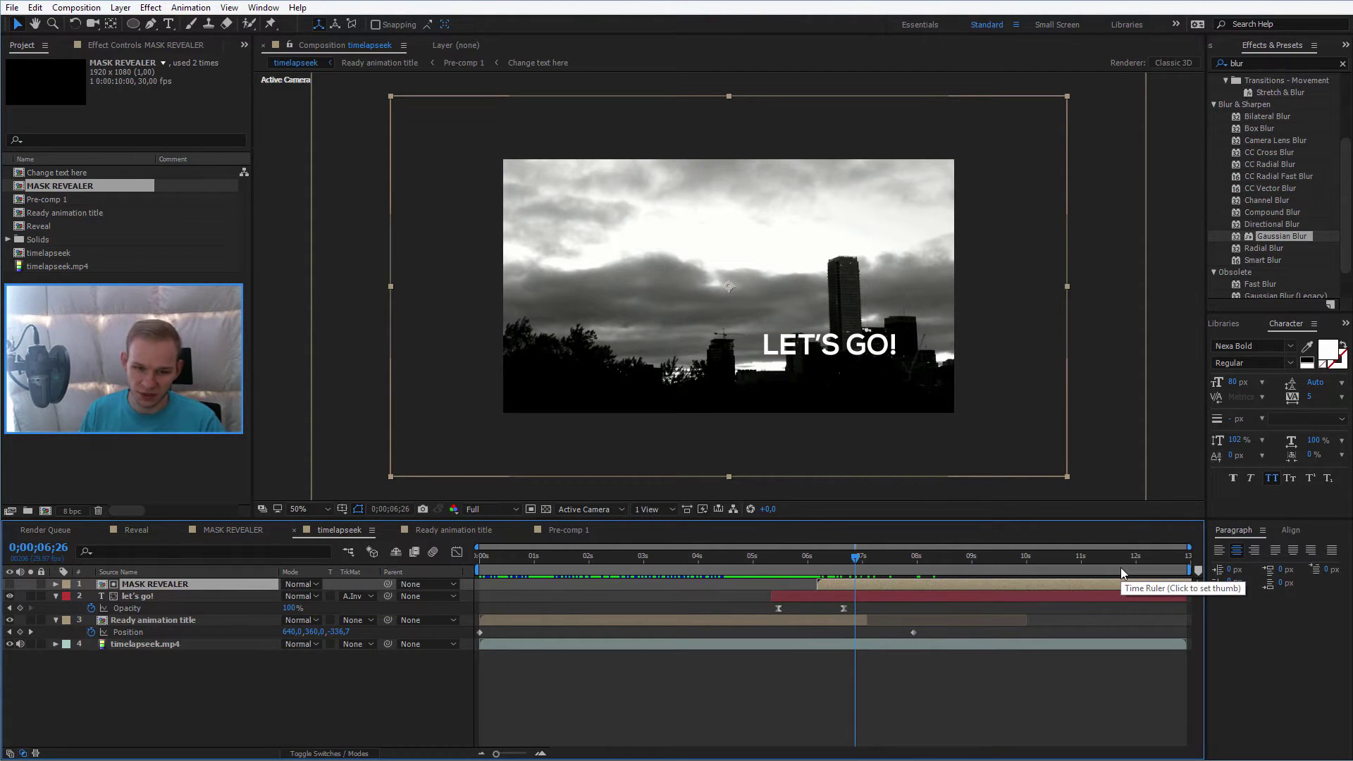
Step: Label MASK REVEALER orange, then verify let's go!'s track matte while scrubbing past 5 seconds
left_click(66, 596)
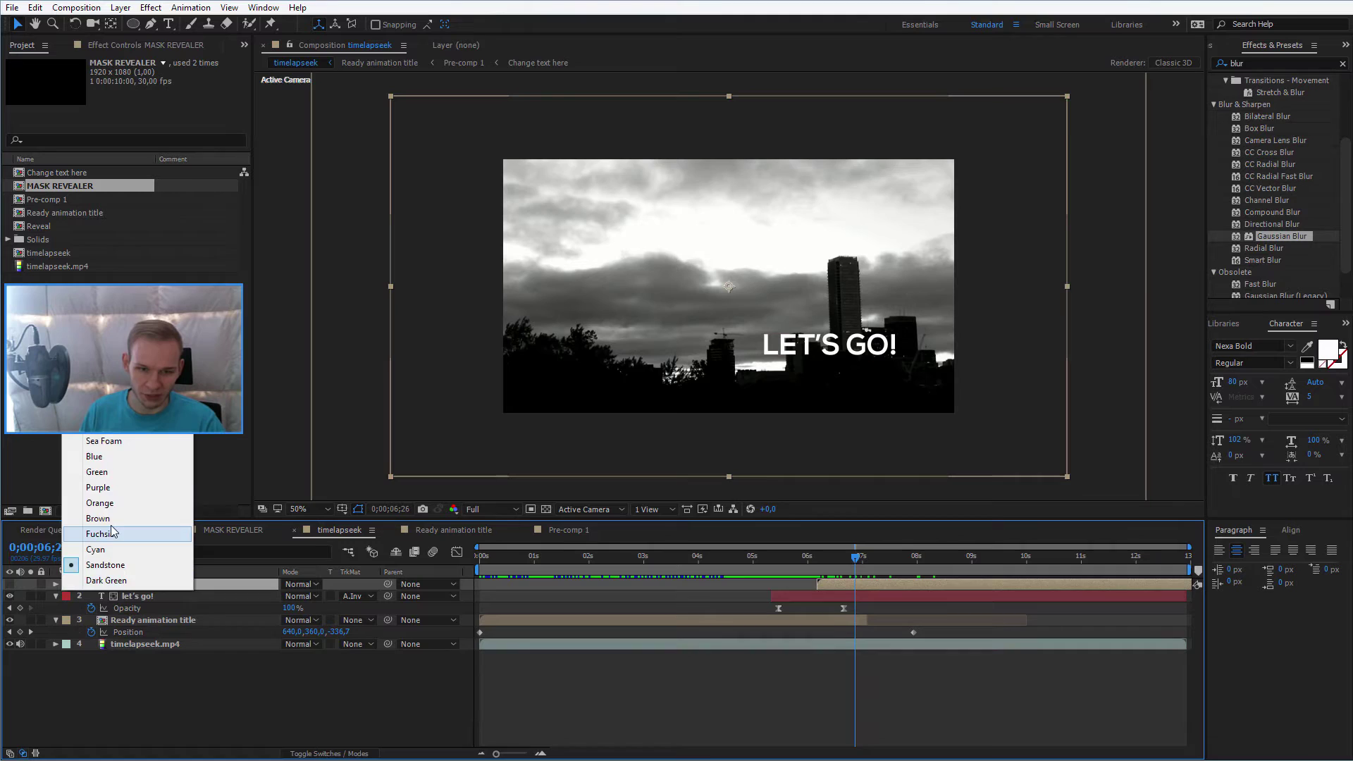
left_click(113, 501)
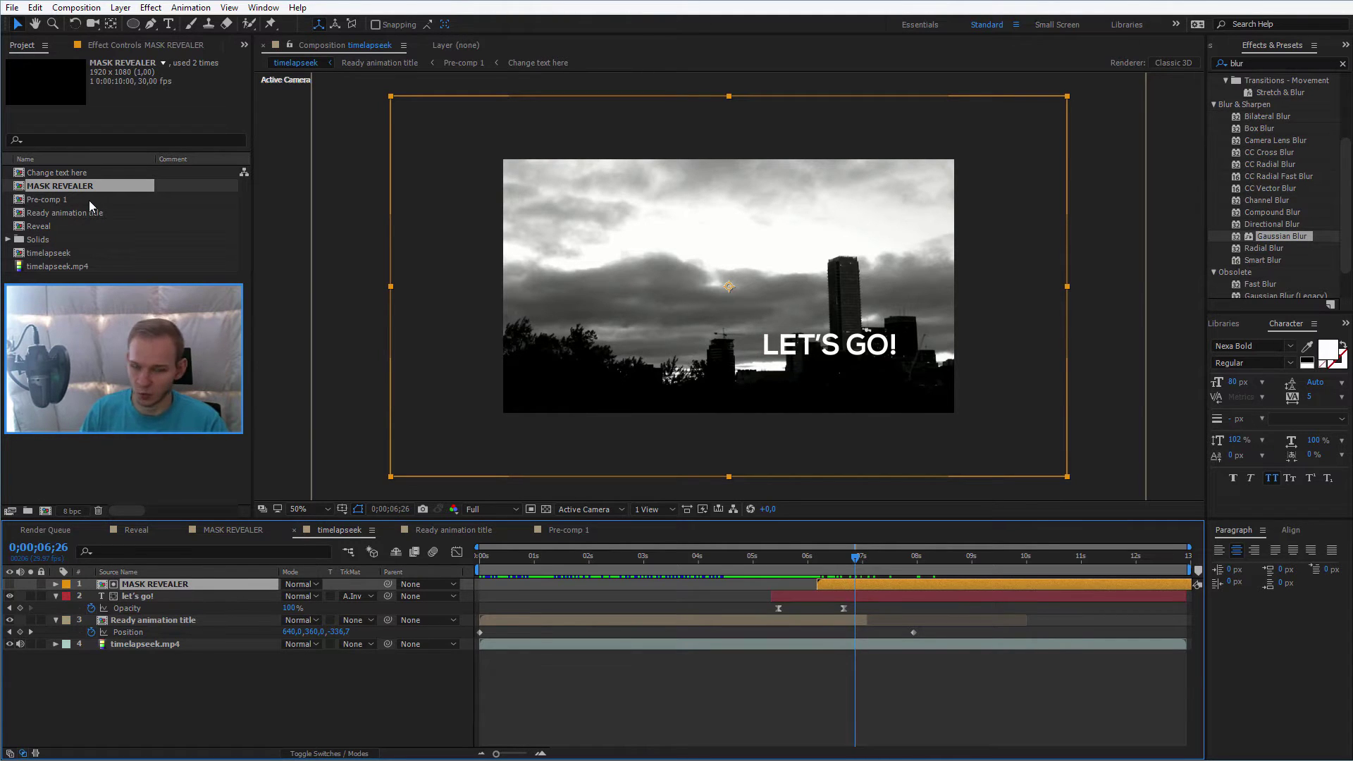
left_click_drag(822, 564, 784, 565)
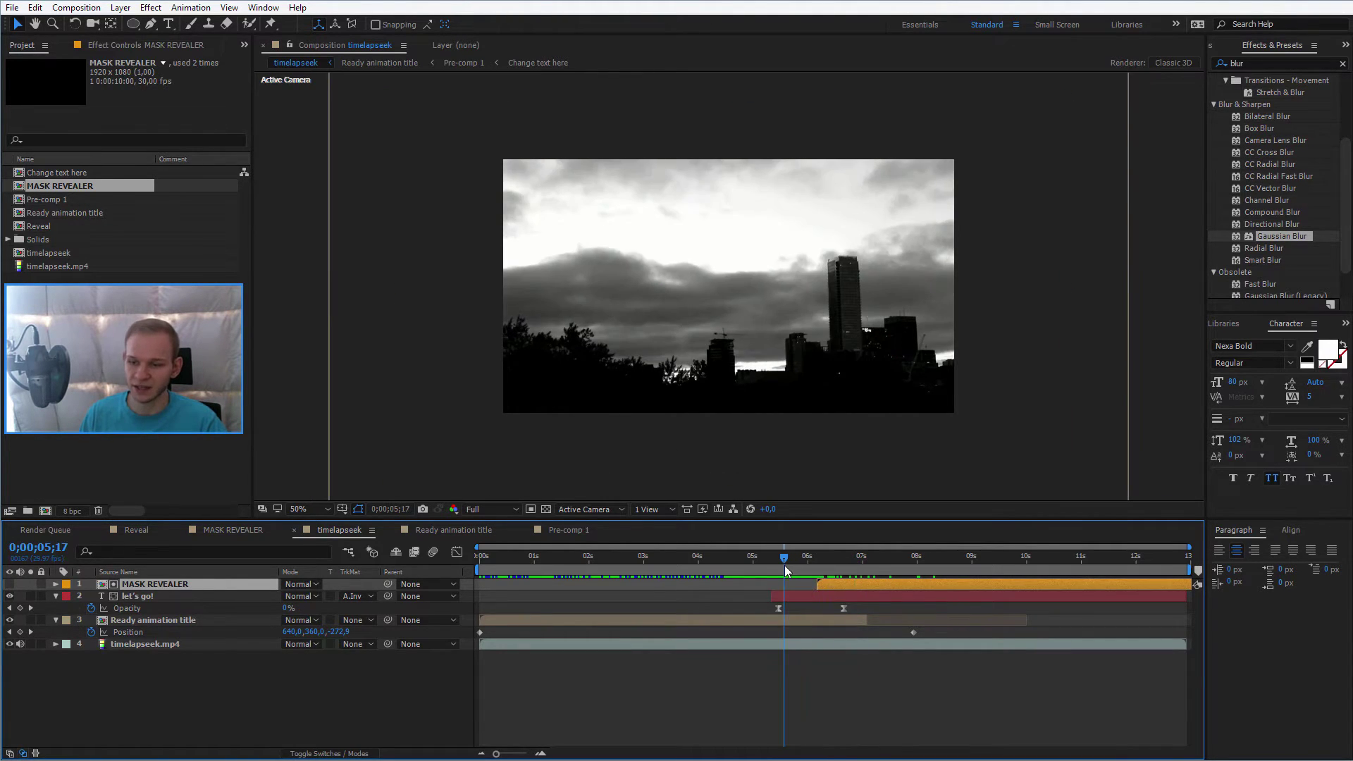
left_click(805, 594)
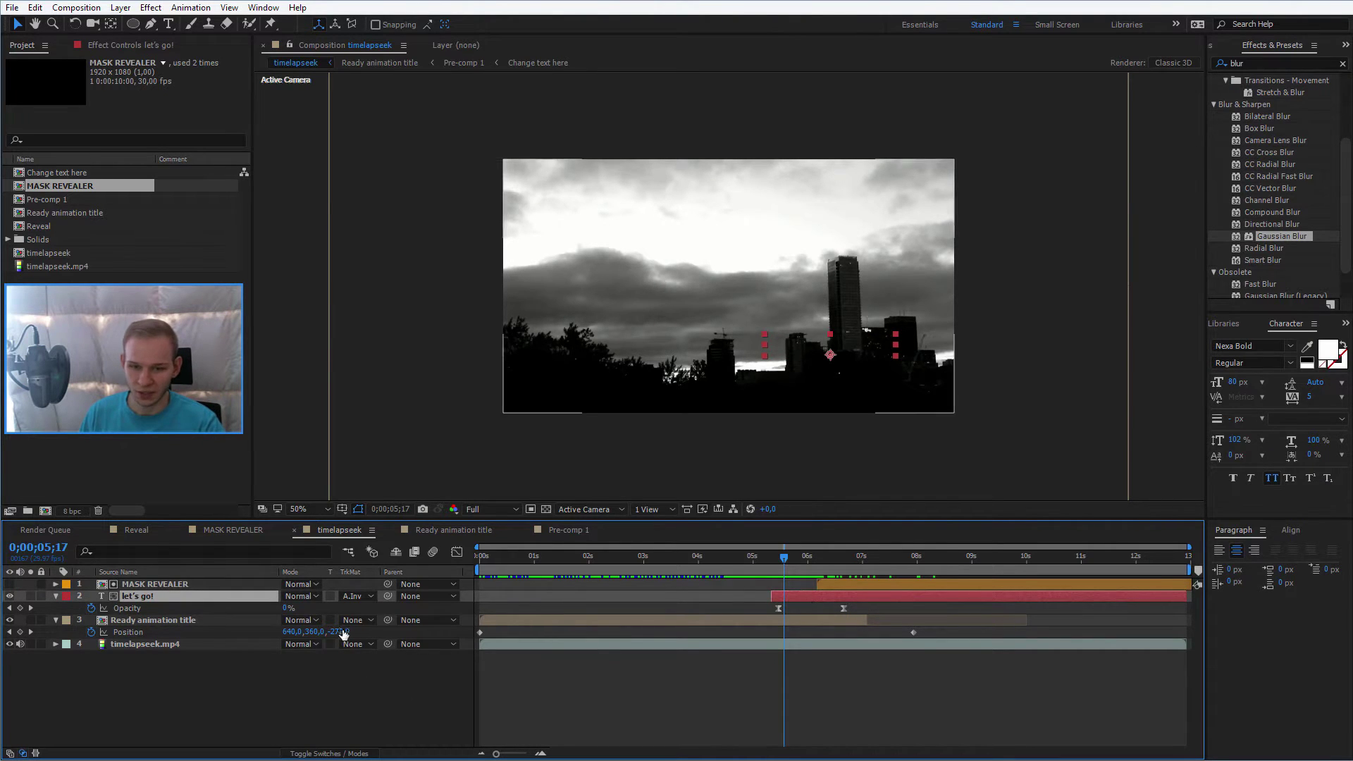
left_click(352, 597)
left_click(807, 756)
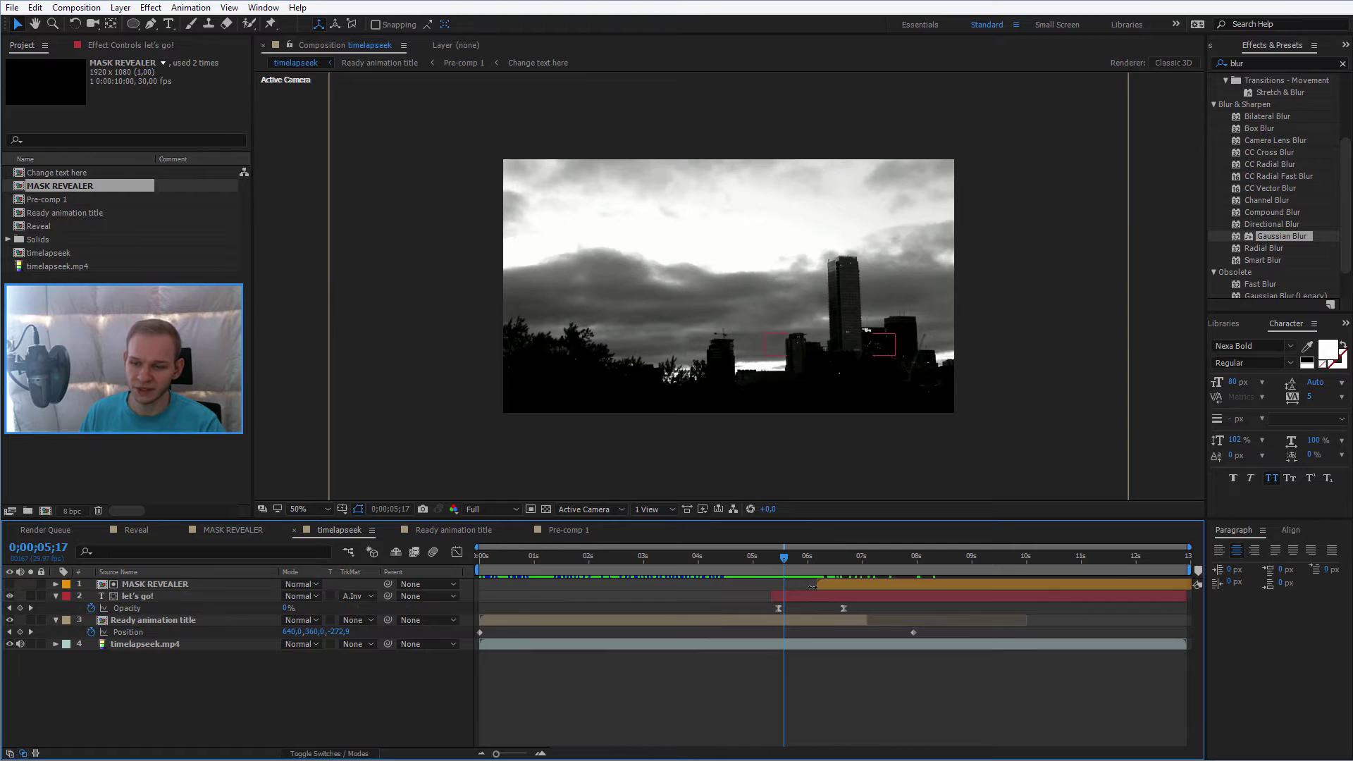
left_click_drag(792, 571, 1026, 580)
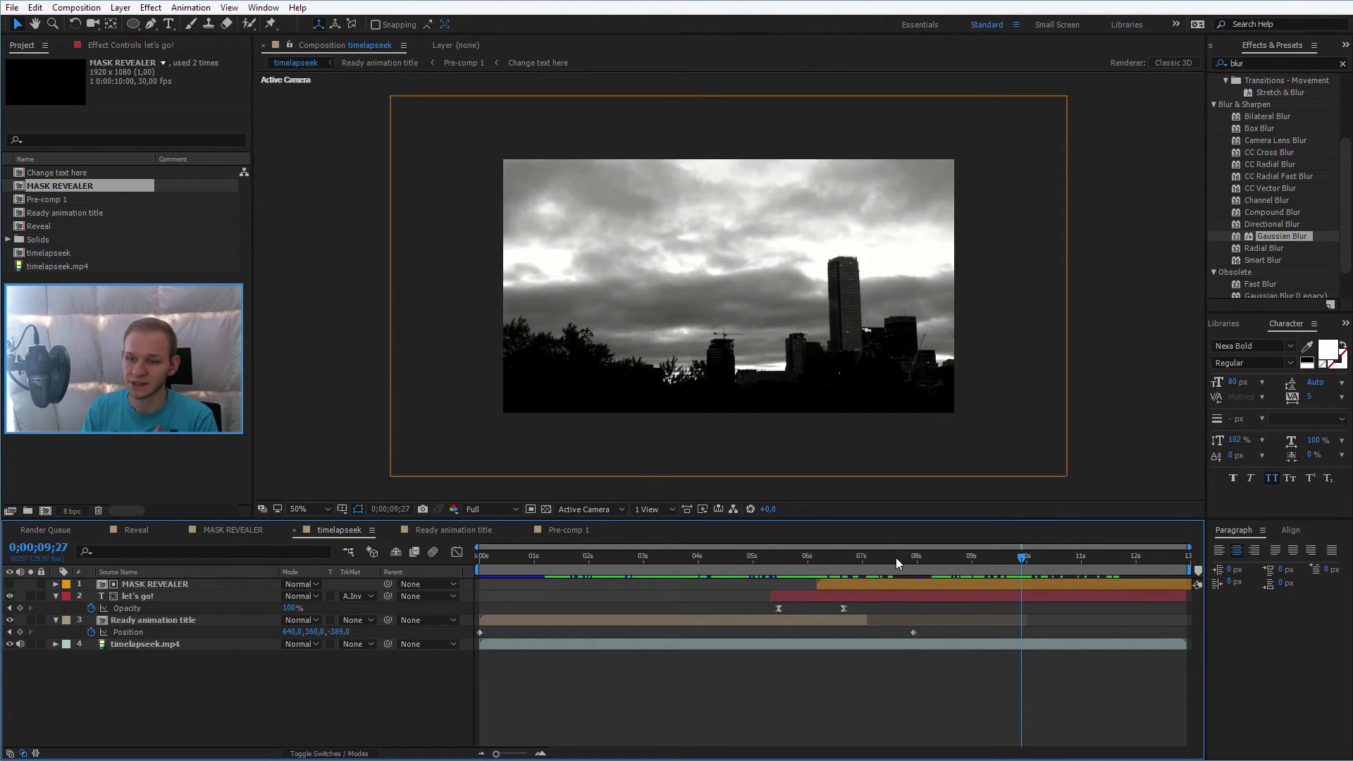
Step: Scrub through the VIDEO TUTORIAL title animation and the LET'S GO! fade and reveal
left_click_drag(488, 558, 700, 558)
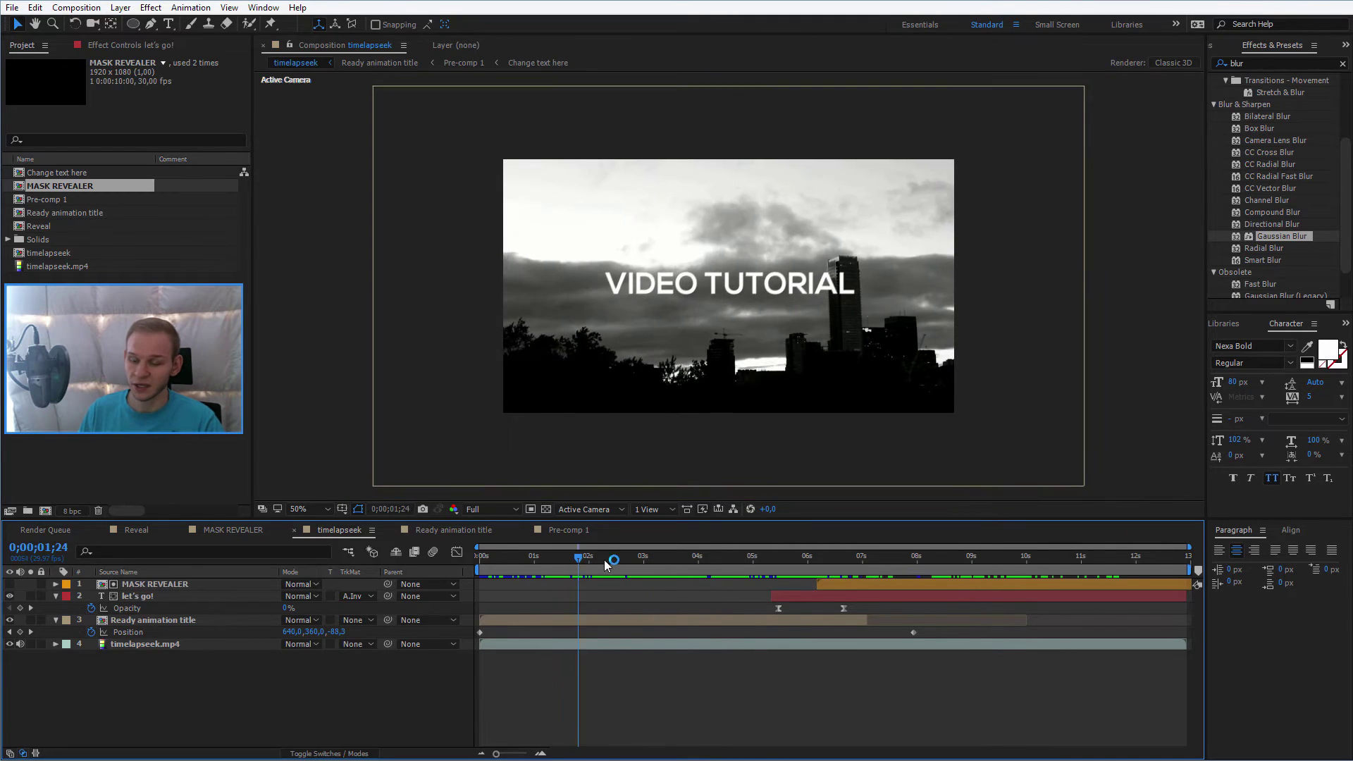
left_click(784, 559)
left_click_drag(571, 564, 632, 572)
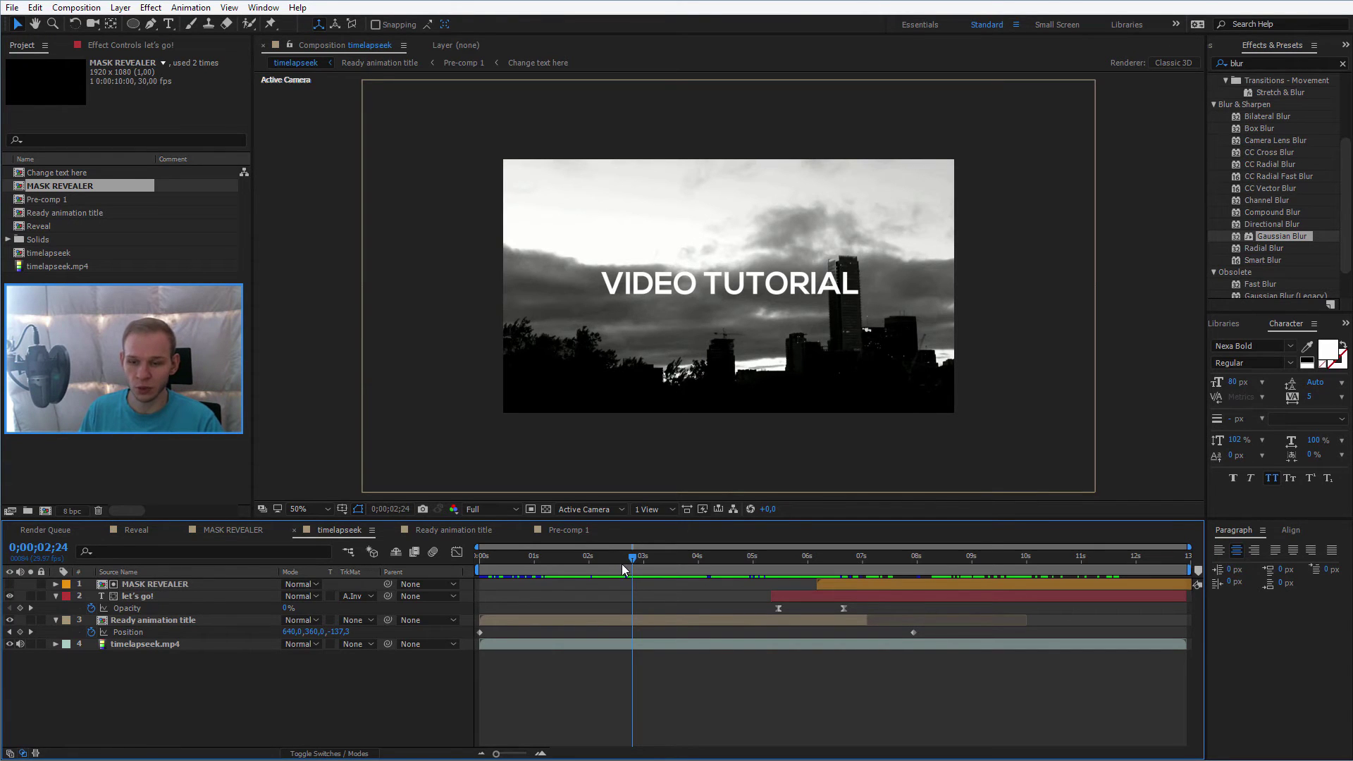
left_click_drag(622, 564, 460, 564)
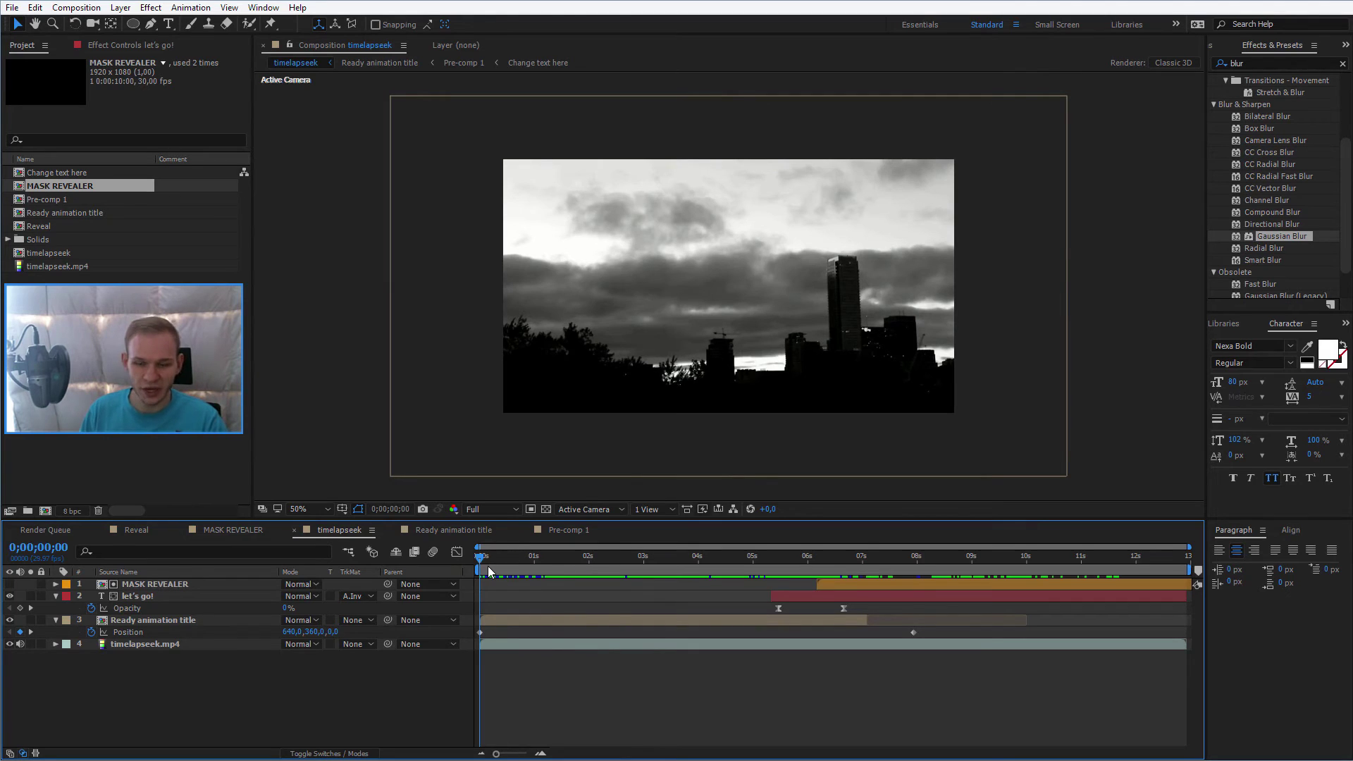
left_click_drag(489, 561, 679, 565)
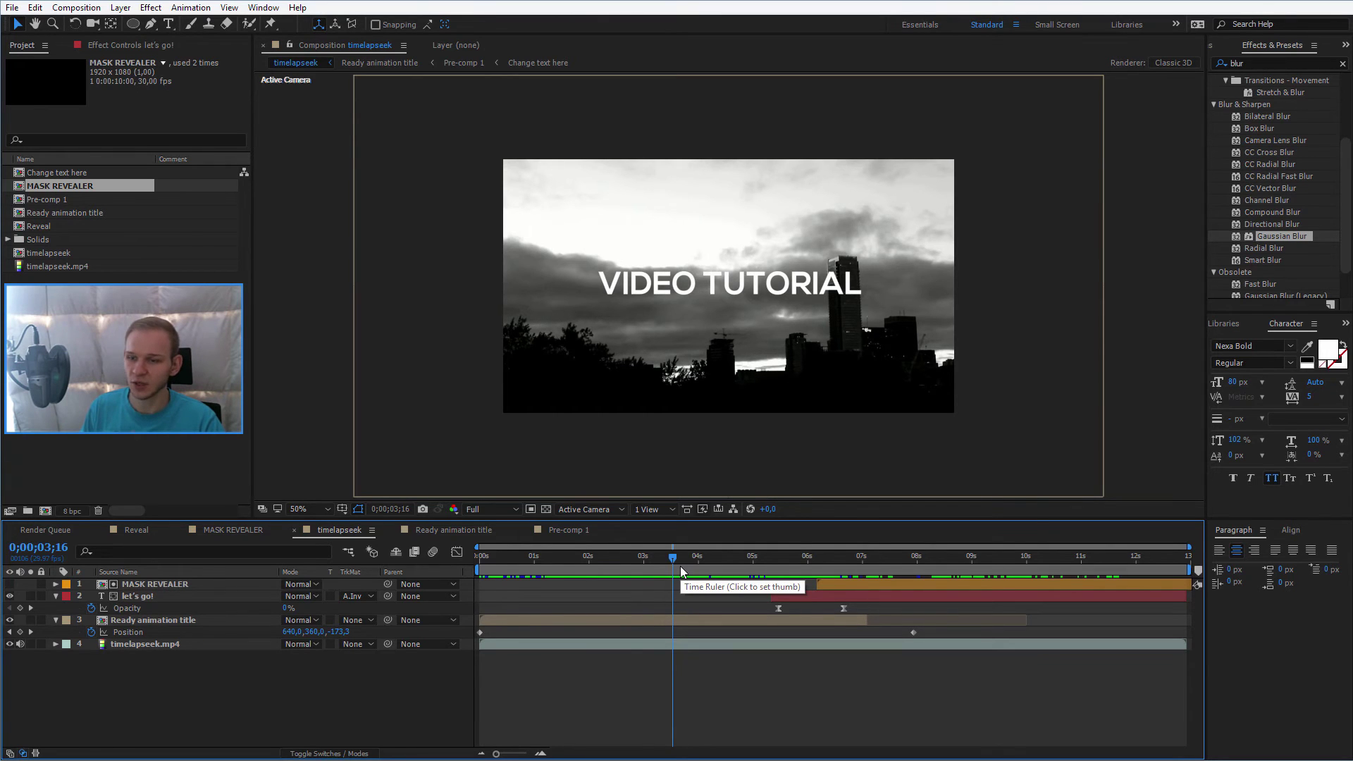
left_click_drag(680, 566, 914, 569)
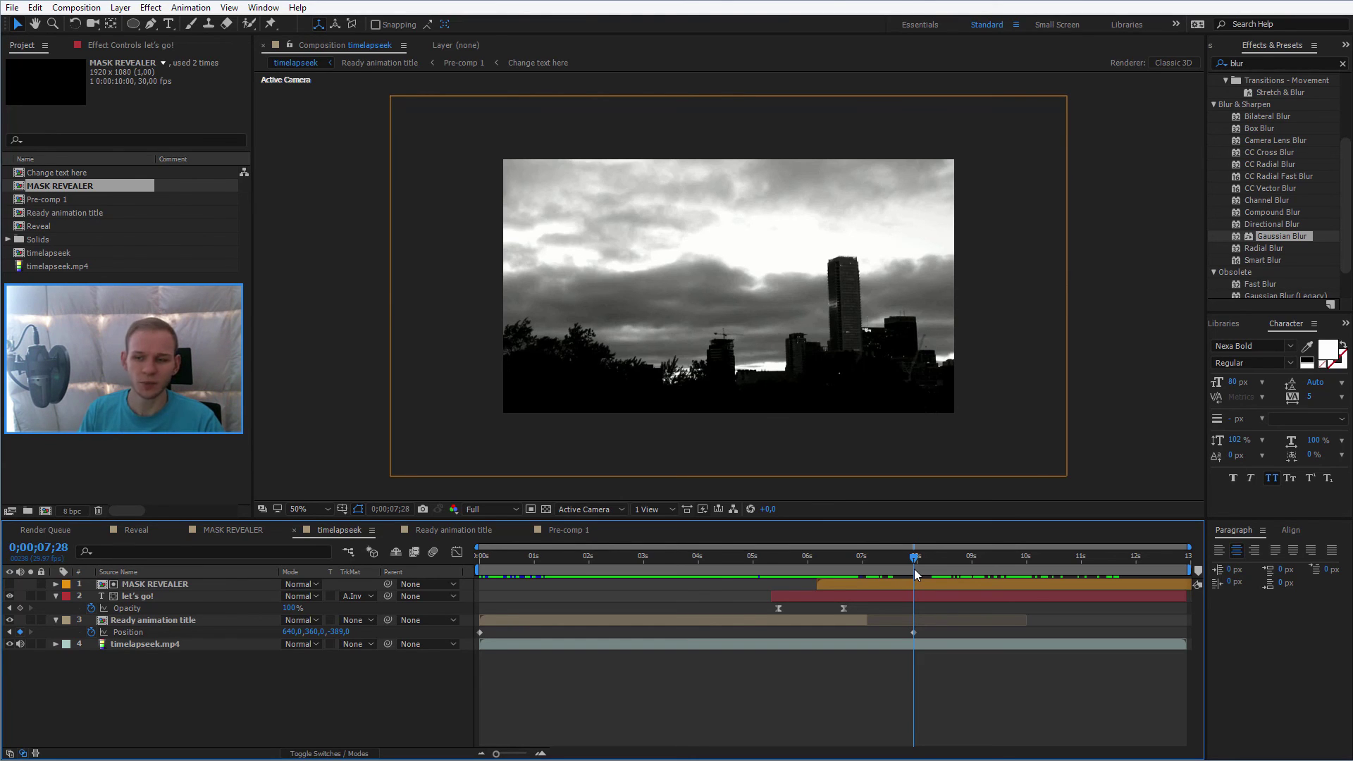
left_click_drag(915, 569, 843, 560)
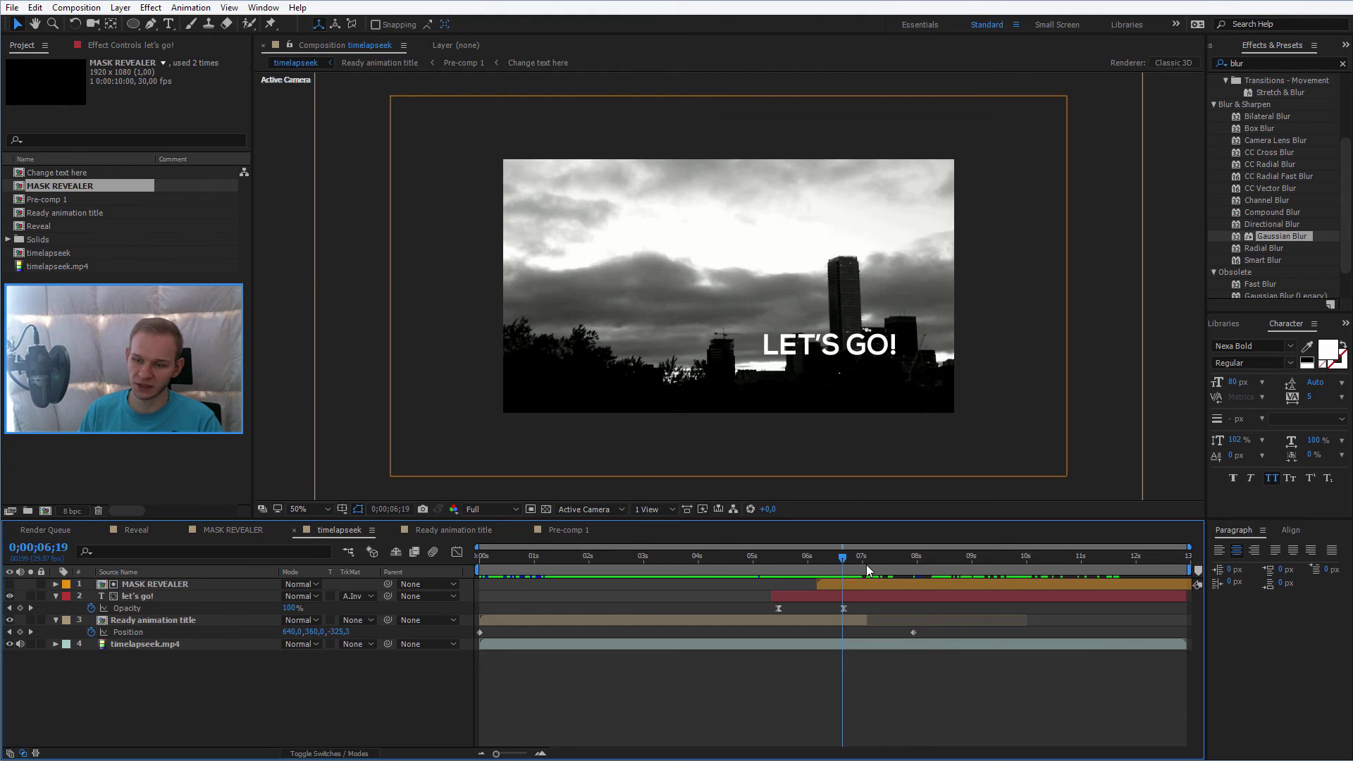
Step: Return to the composition start and play a preview from the beginning
key("Home")
key("space")
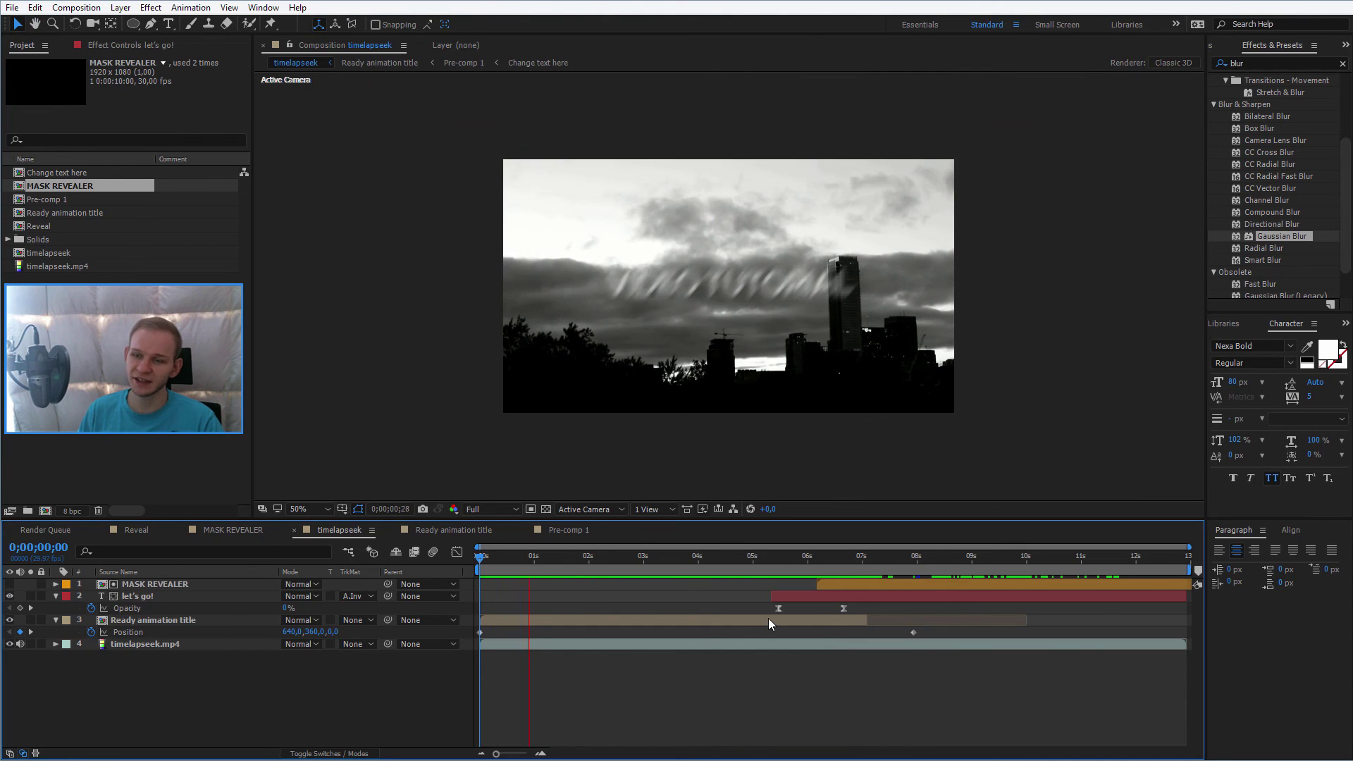
key("space")
key("space")
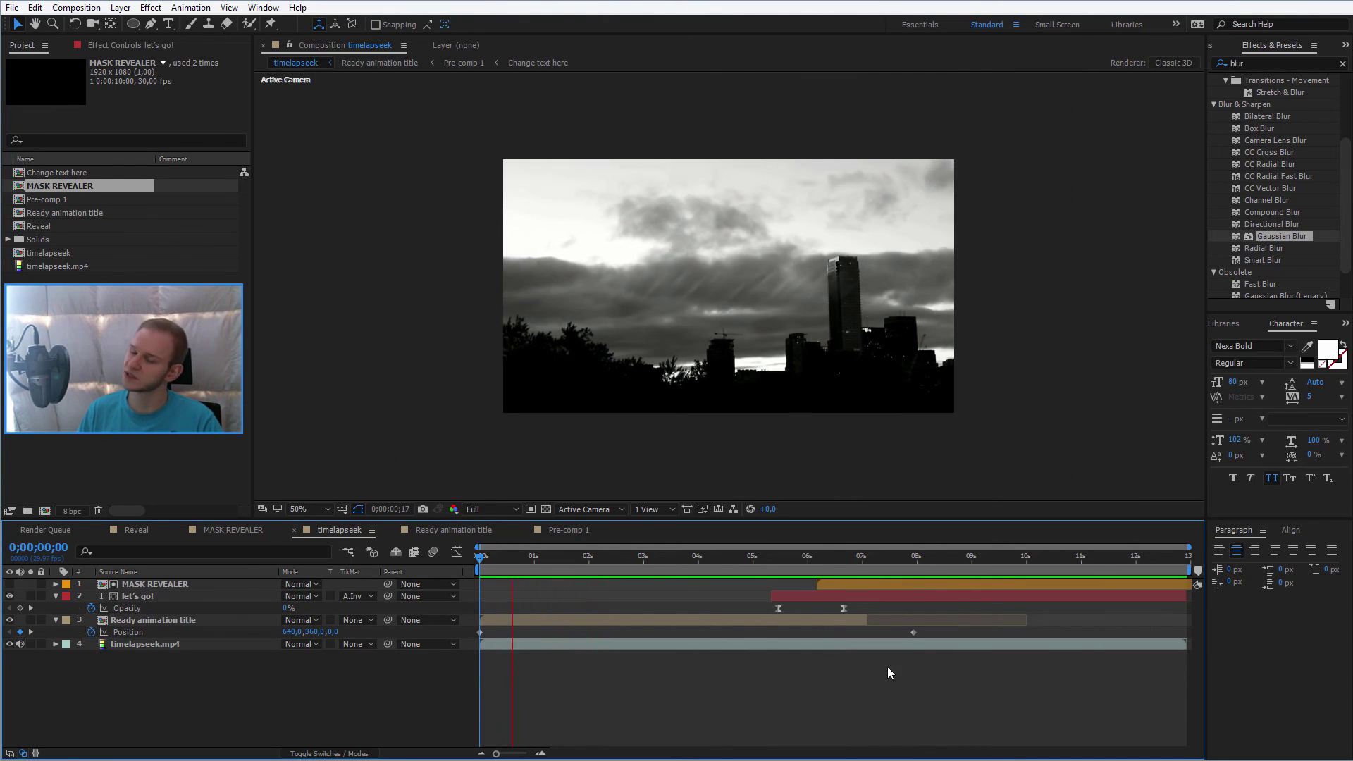